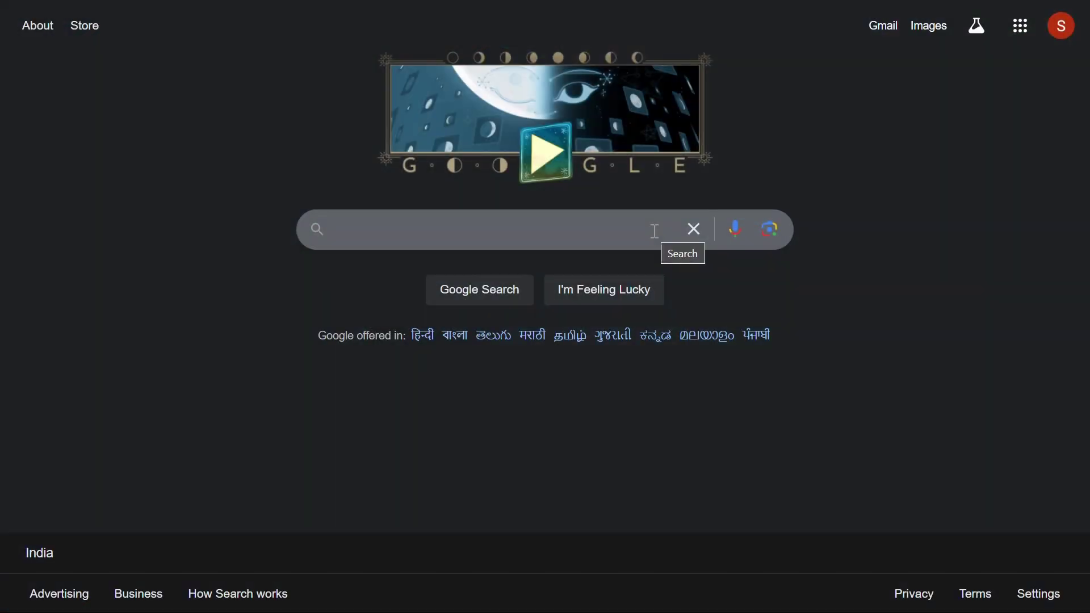
Step: Search for Autodraft AI, open autodraft.in and start the creation journey
click(654, 231)
text(autodraft ai)
key(Return)
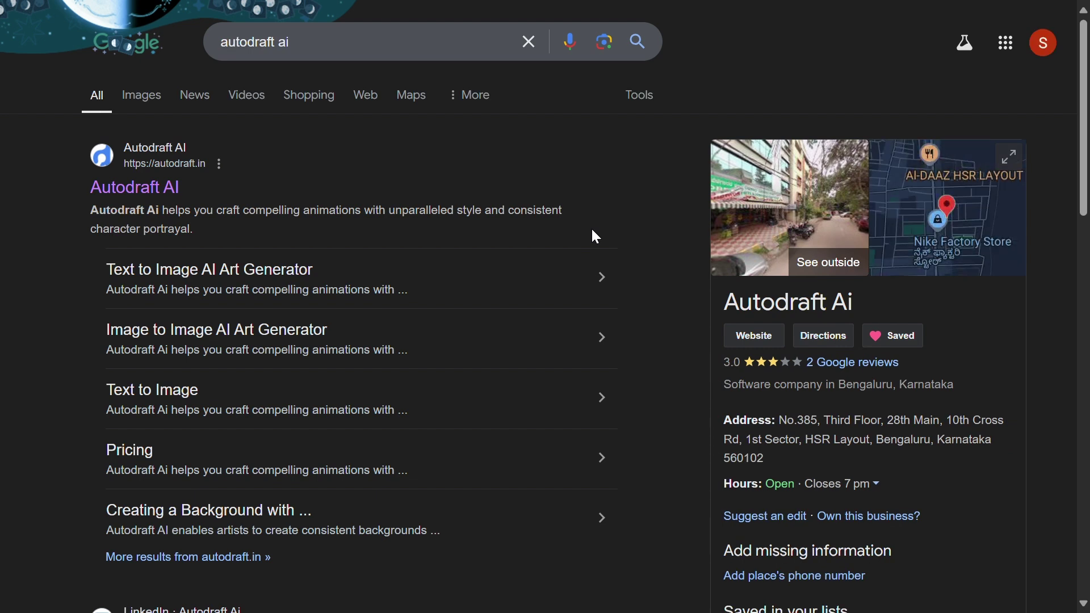
click(168, 187)
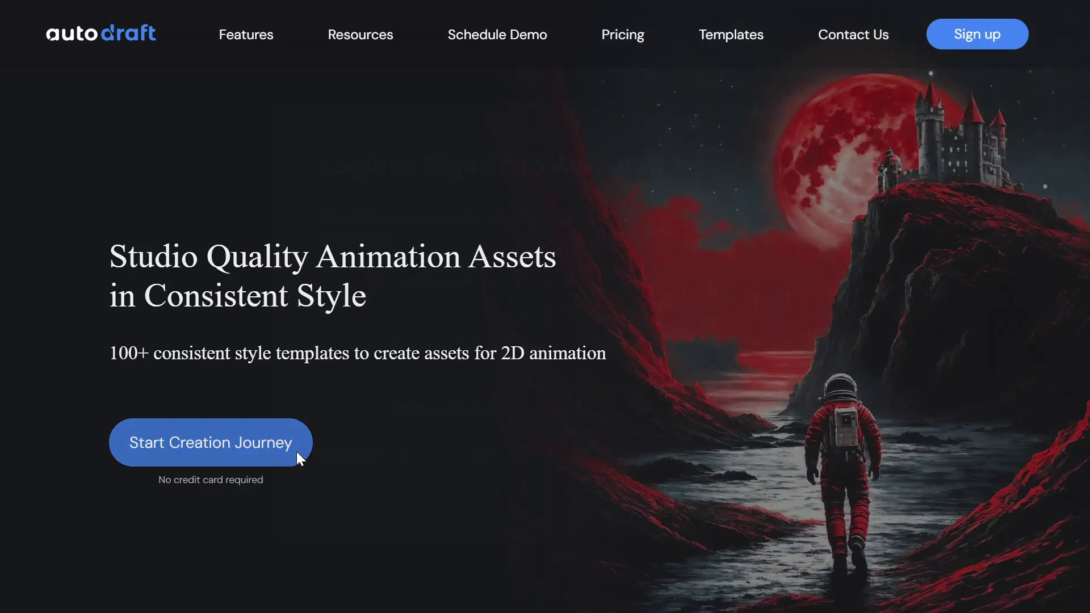
click(297, 452)
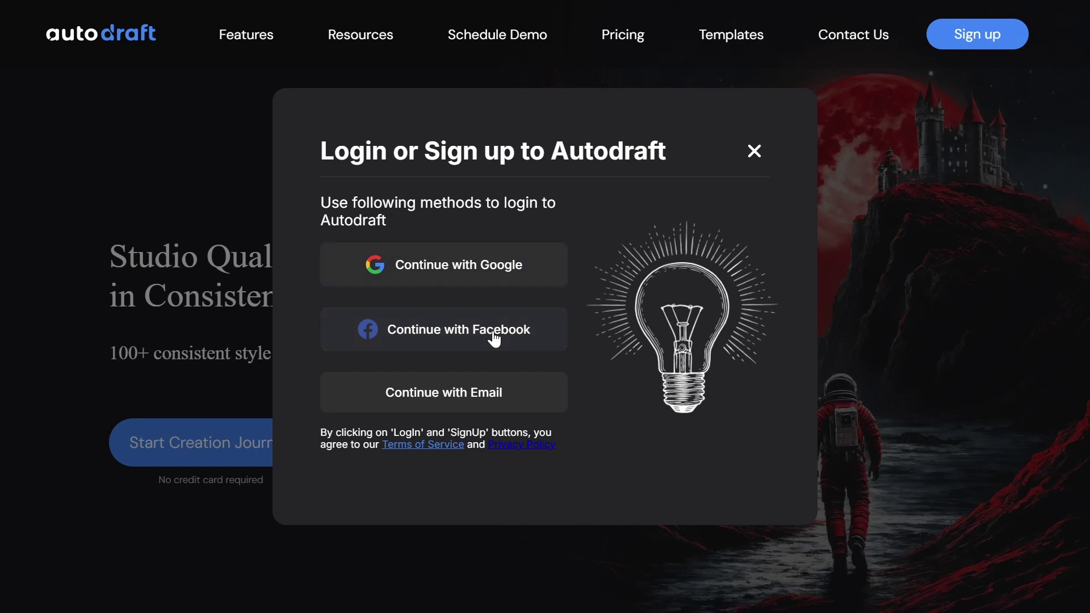
Step: Sign in with Google and create and save a Village Style project, New Project 135
click(533, 265)
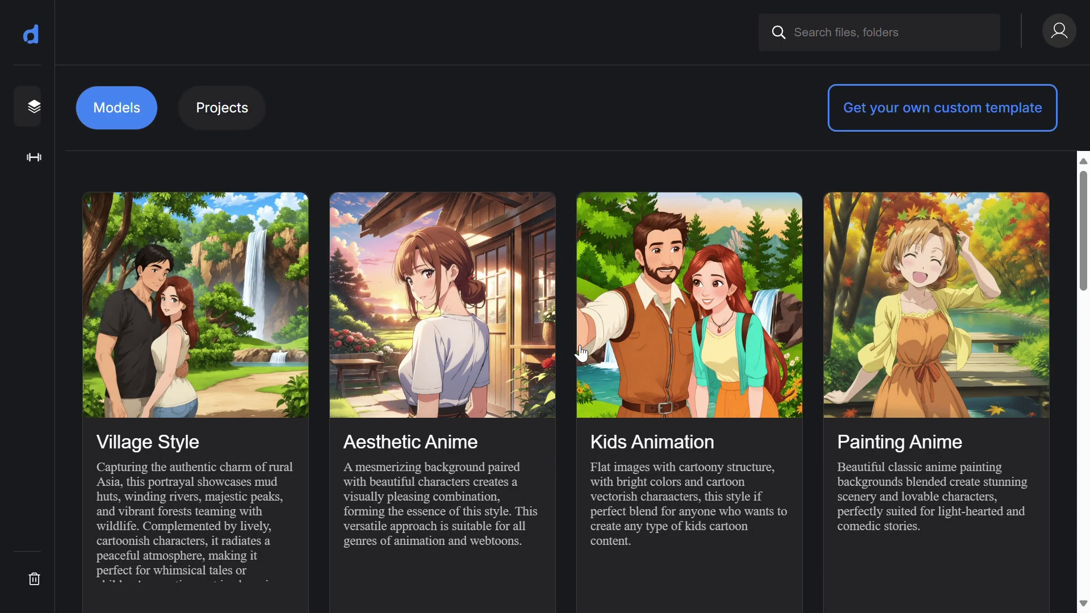
scroll(507, 366, down, 3)
scroll(503, 372, down, 3)
scroll(445, 312, up, 3)
scroll(183, 244, up, 3)
click(174, 284)
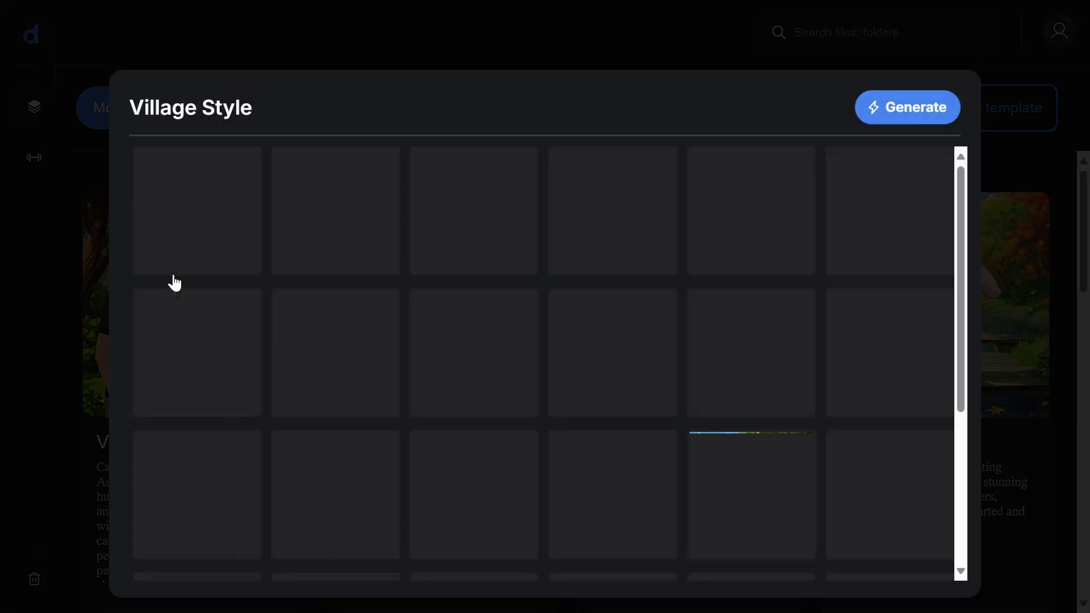
click(900, 117)
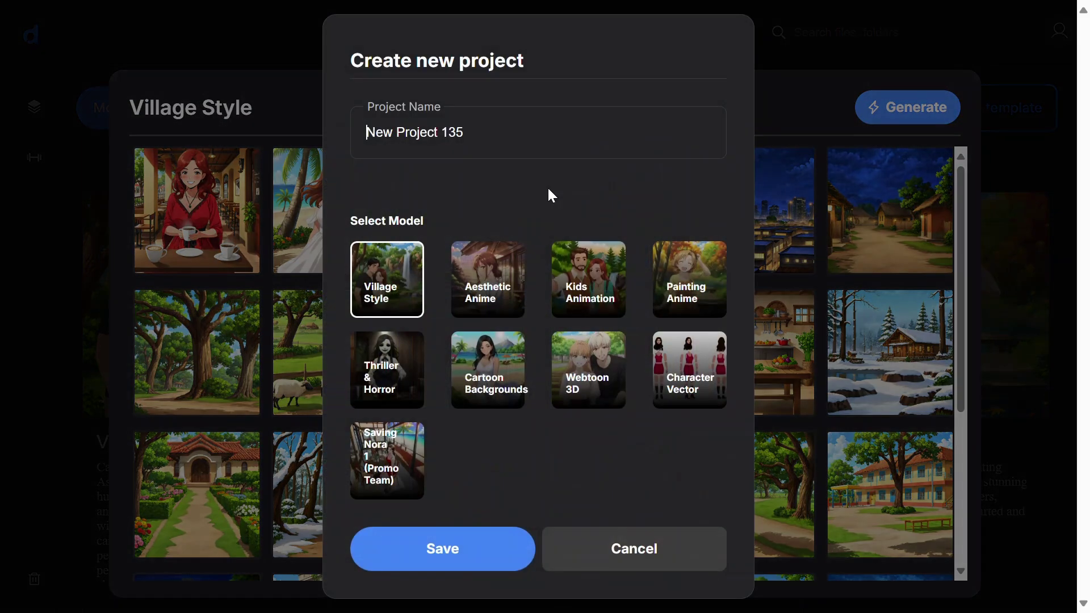
click(500, 552)
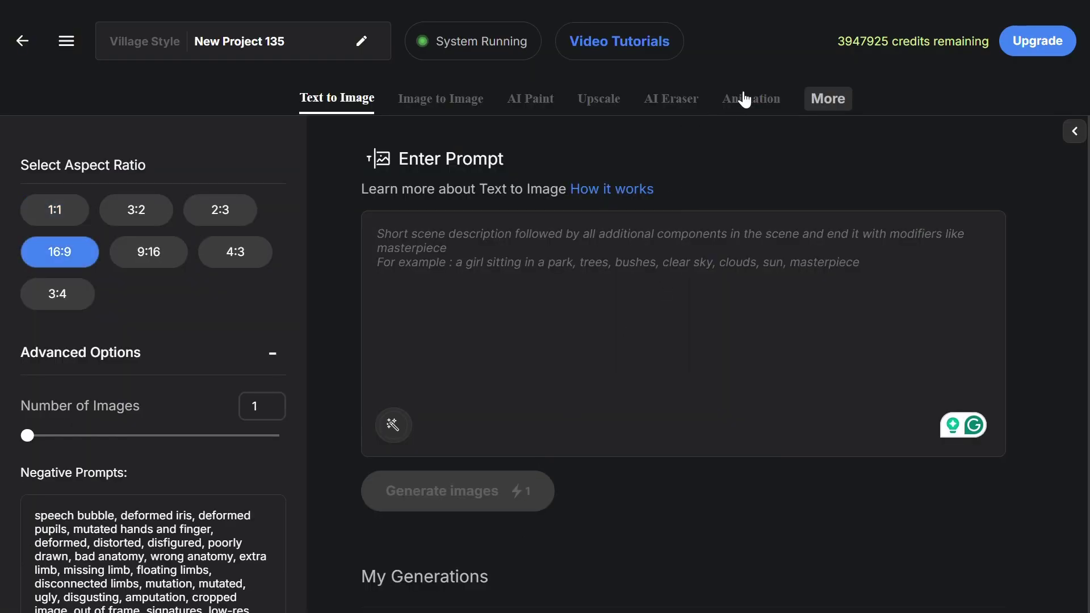
Step: Place the school-building background in the animation editor and extend its BG-0 clip to about 6.7 s
click(745, 99)
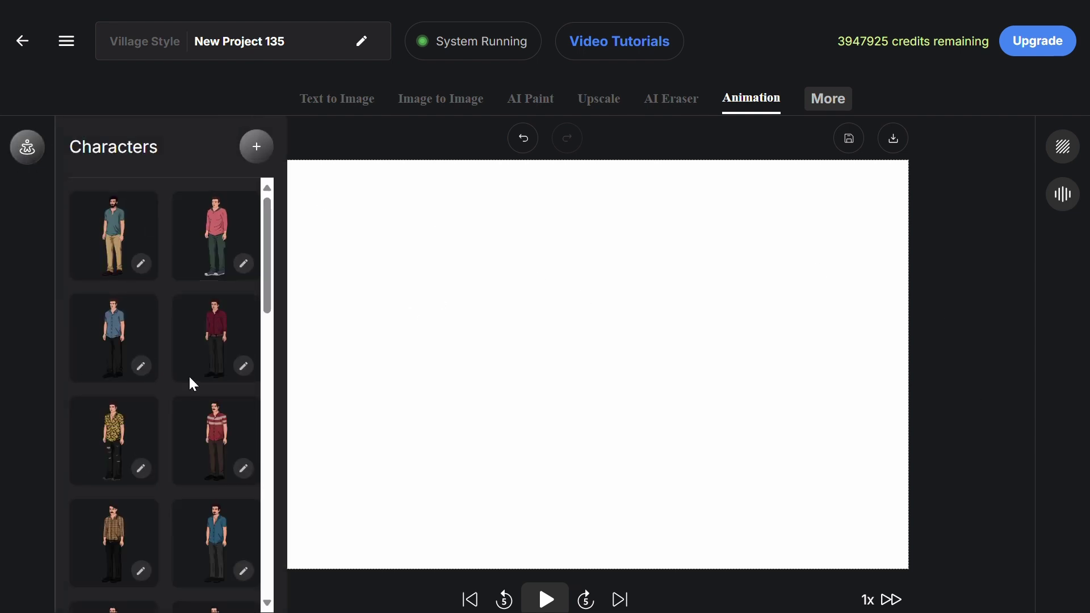
click(27, 151)
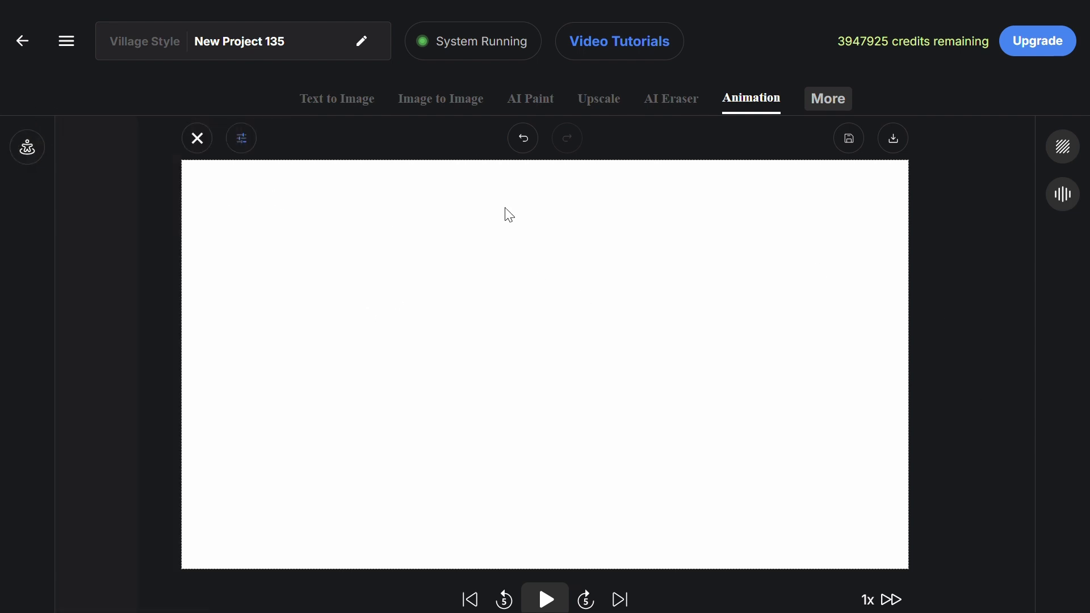
click(1063, 147)
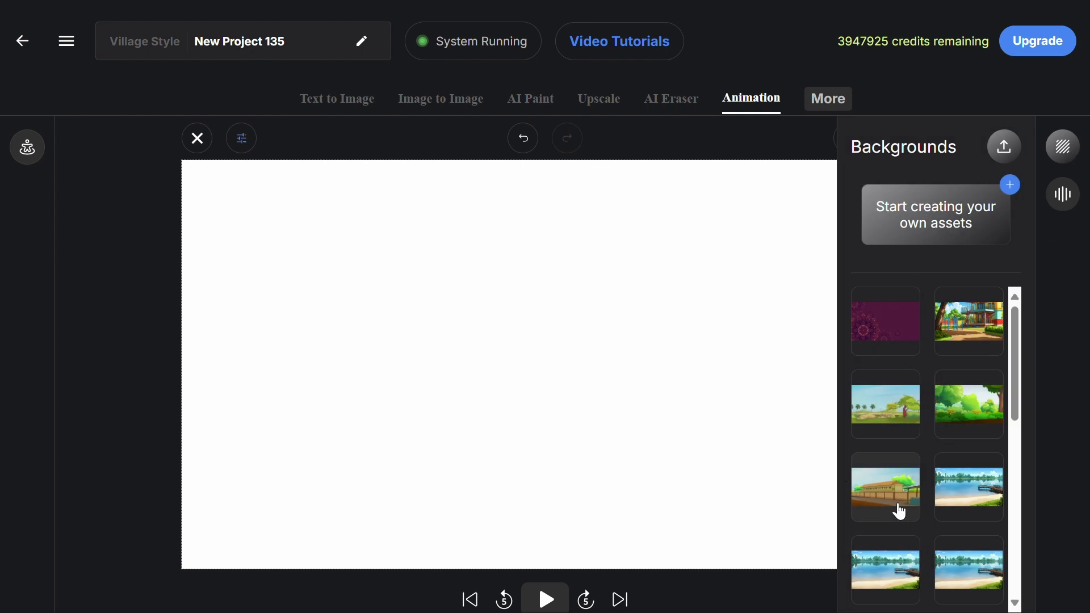
drag(897, 509, 576, 419)
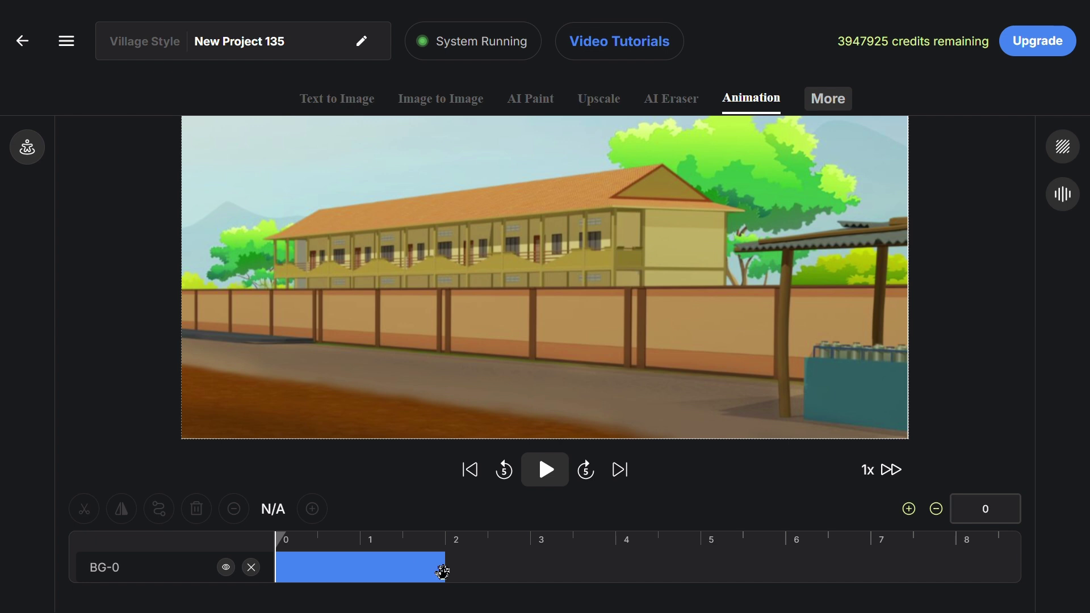
drag(445, 574, 520, 571)
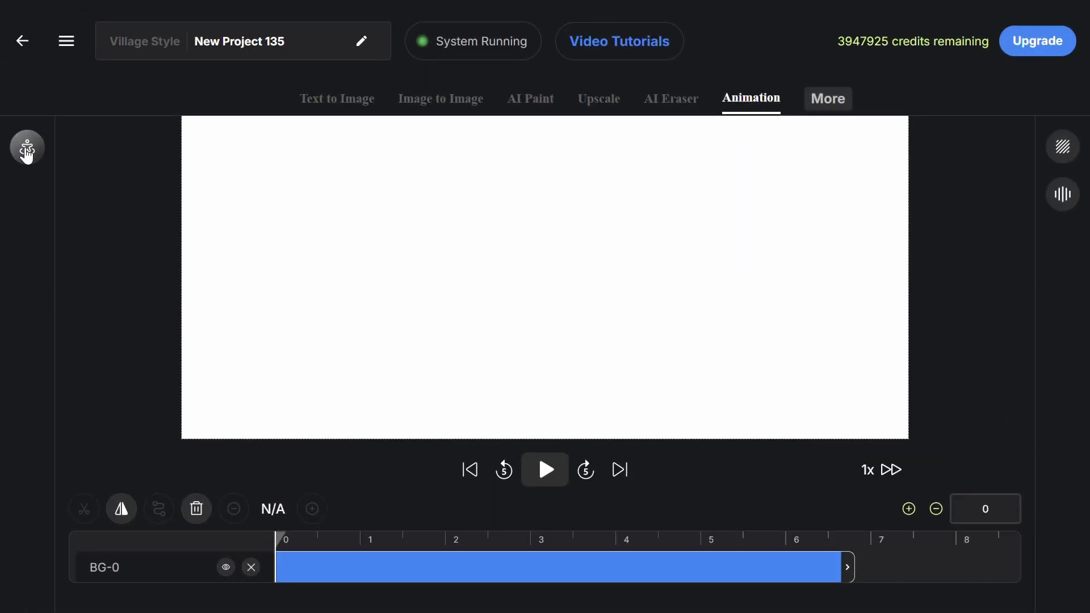
Step: Add the teal-shirt man with the Sitting Desk R animation and enlarge him
click(27, 146)
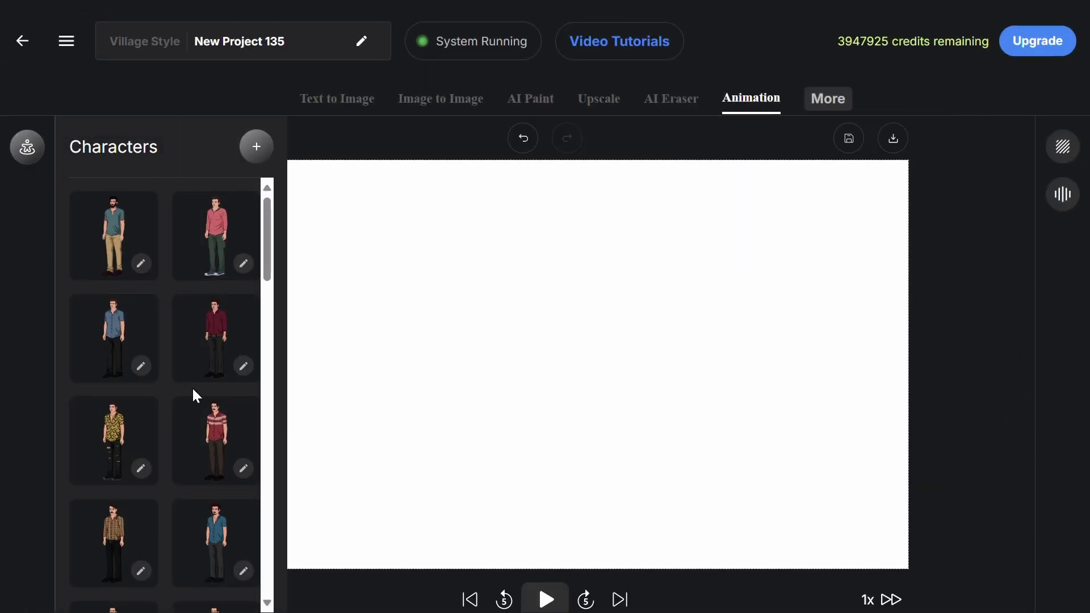
scroll(192, 387, down, 3)
scroll(193, 395, down, 3)
scroll(192, 396, down, 3)
scroll(194, 393, down, 3)
scroll(196, 374, up, 6)
scroll(196, 370, up, 5)
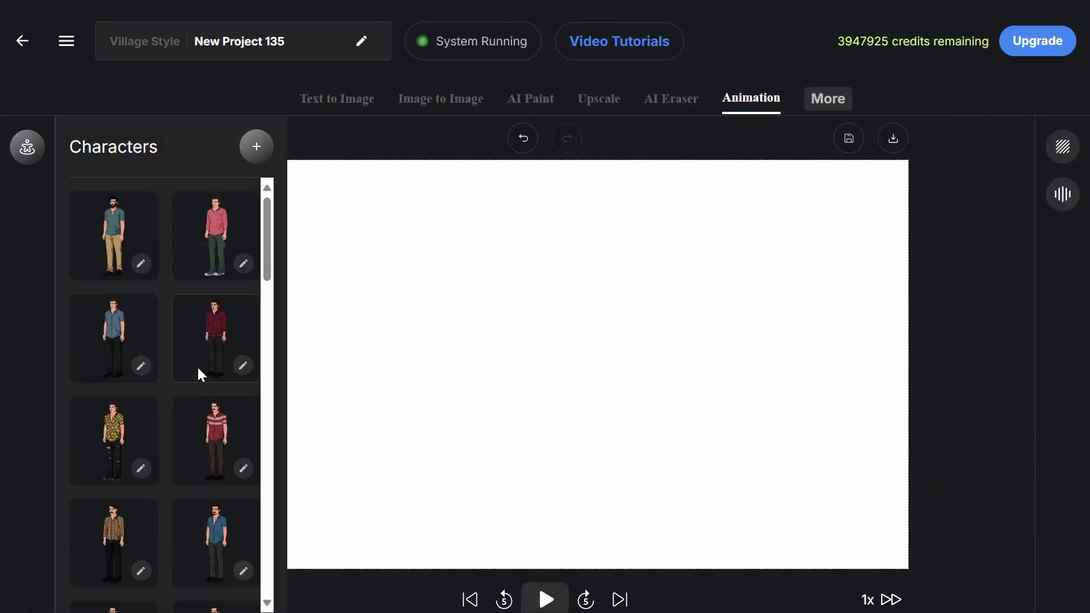
click(116, 233)
scroll(161, 324, down, 5)
scroll(153, 341, down, 3)
scroll(139, 360, down, 3)
scroll(136, 368, down, 5)
scroll(131, 379, down, 2)
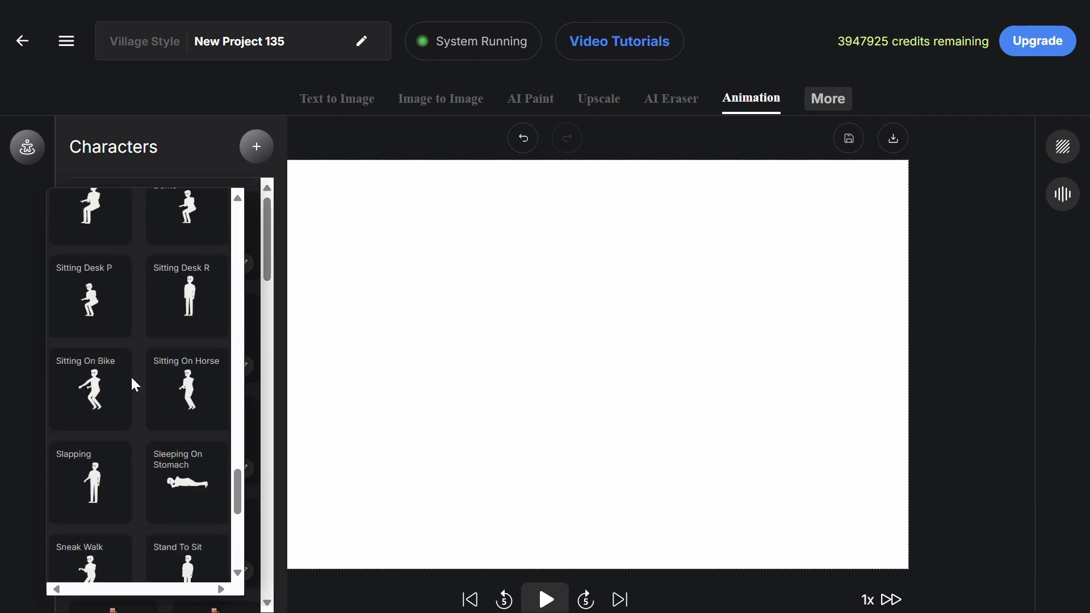
click(170, 291)
click(620, 449)
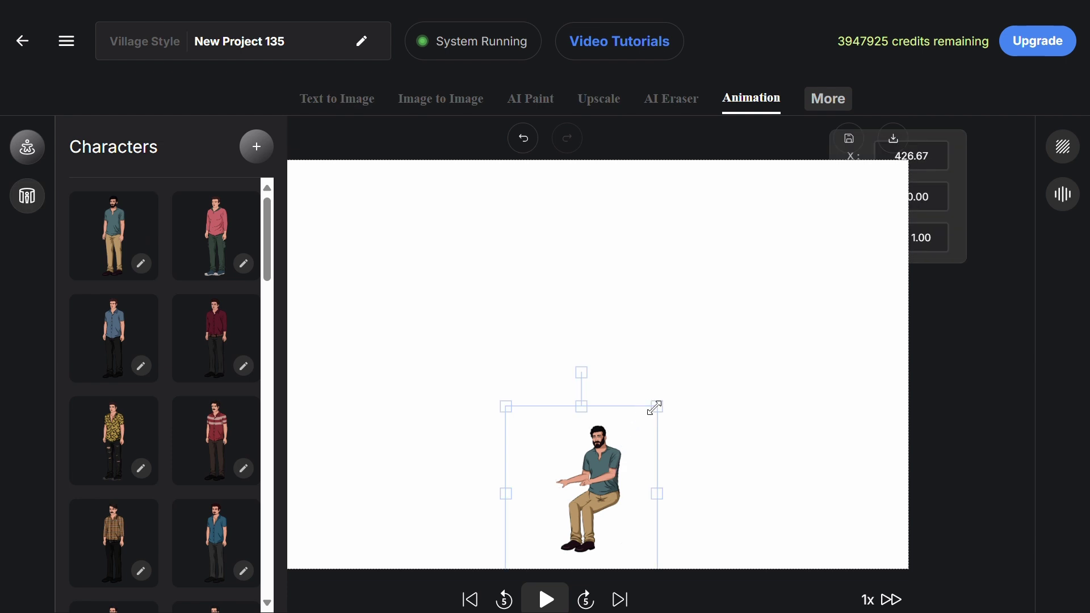
drag(654, 408, 783, 309)
Step: Add a Hands_on_hips animation and place it after the sitting clip
click(120, 220)
scroll(133, 279, down, 3)
scroll(165, 383, down, 3)
click(173, 324)
scroll(474, 438, down, 2)
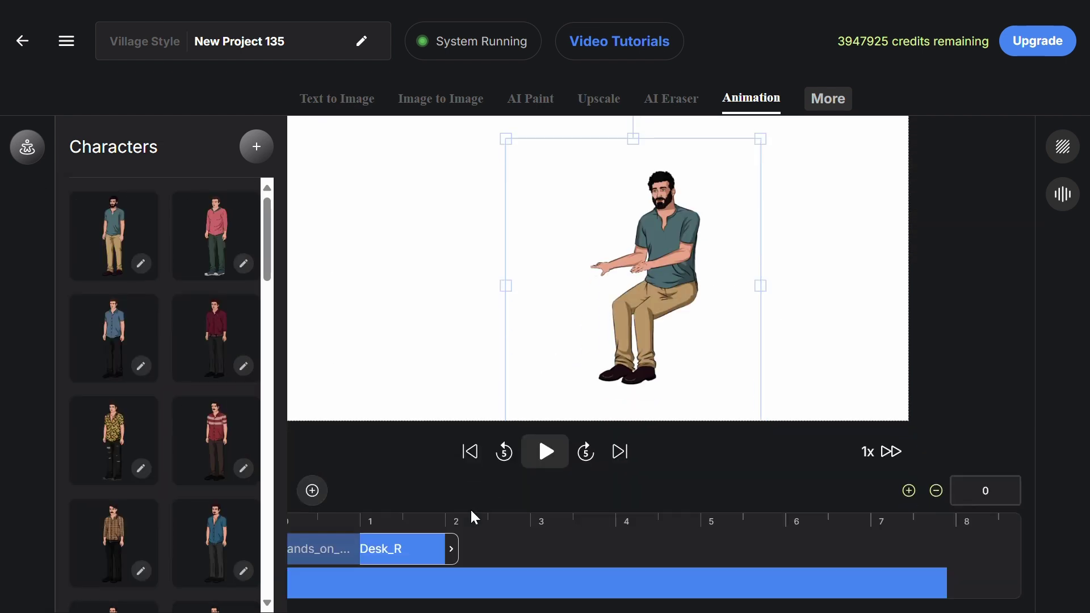
drag(403, 549, 590, 550)
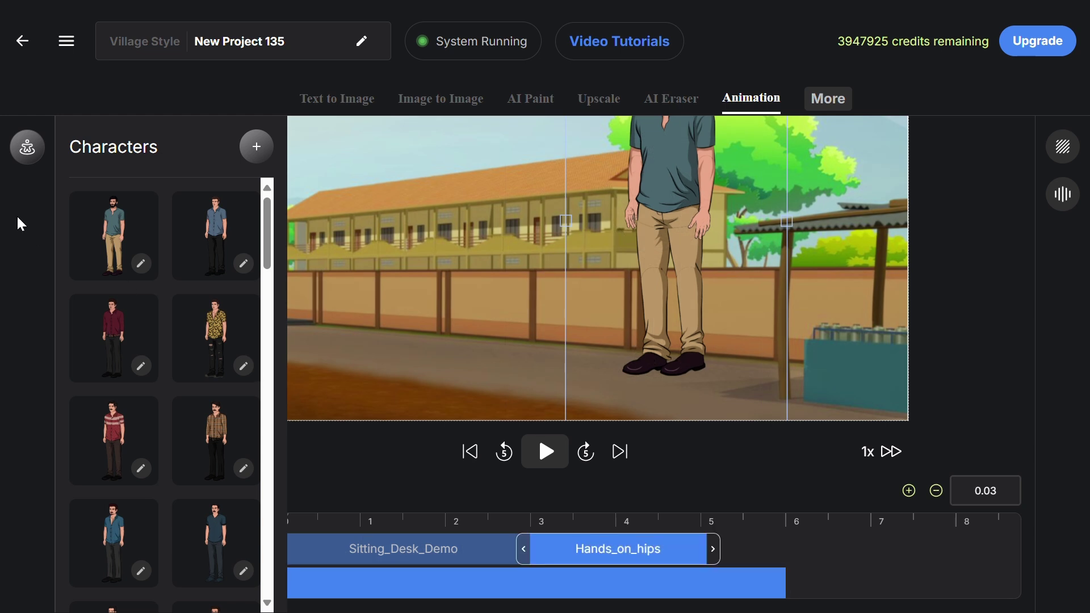
click(28, 149)
scroll(580, 396, up, 2)
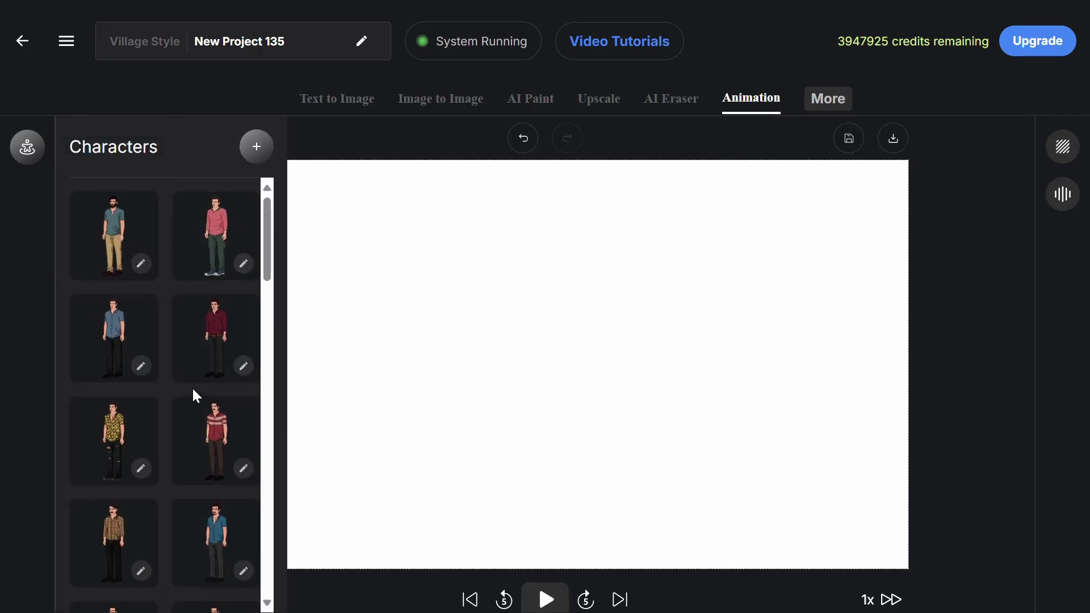
scroll(192, 387, down, 2)
scroll(192, 387, down, 3)
scroll(191, 396, down, 3)
scroll(194, 394, down, 3)
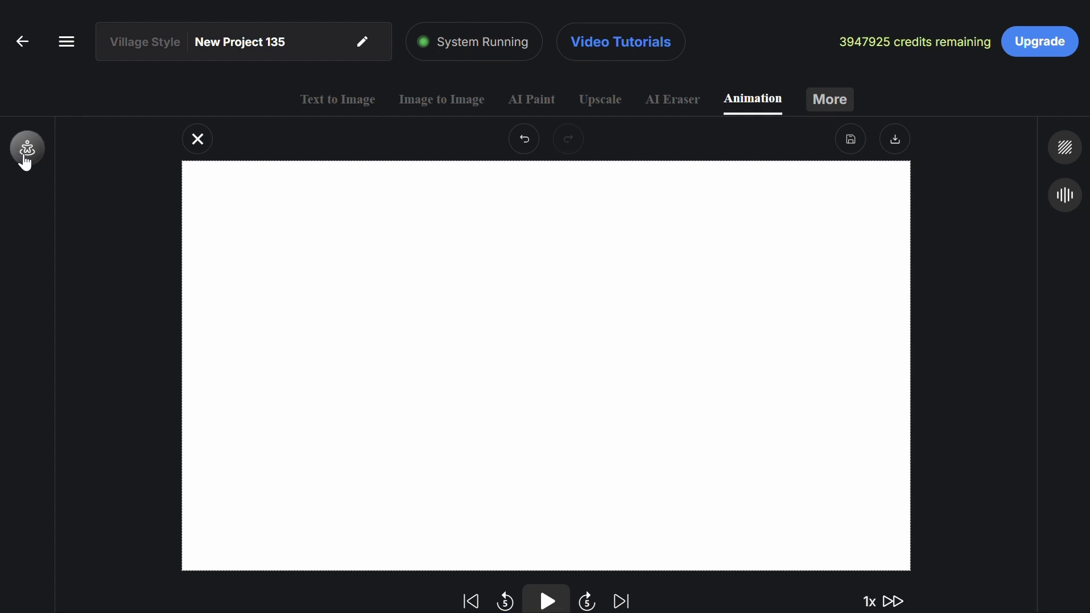
Step: Download the maroon-shirt character's torso, right arm, and left and right forearm images
click(27, 149)
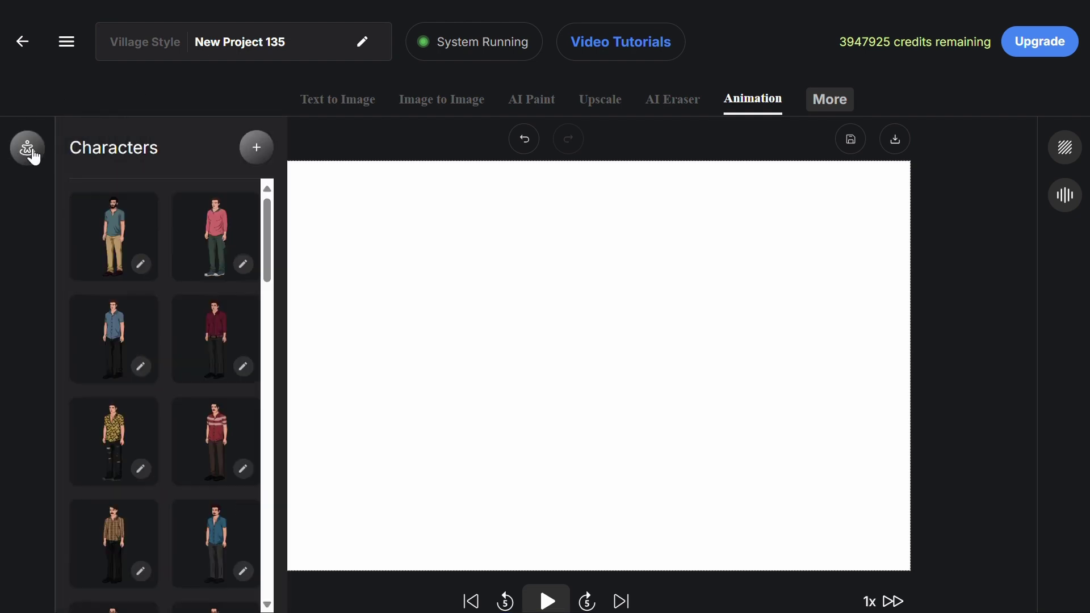
click(244, 367)
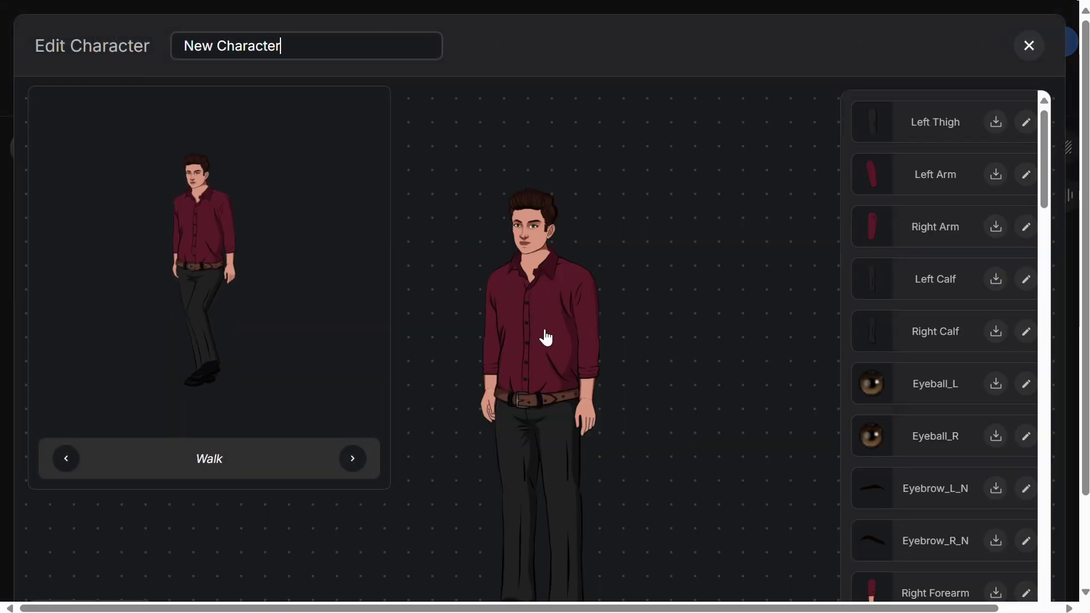
click(550, 349)
scroll(961, 503, down, 5)
scroll(936, 443, down, 3)
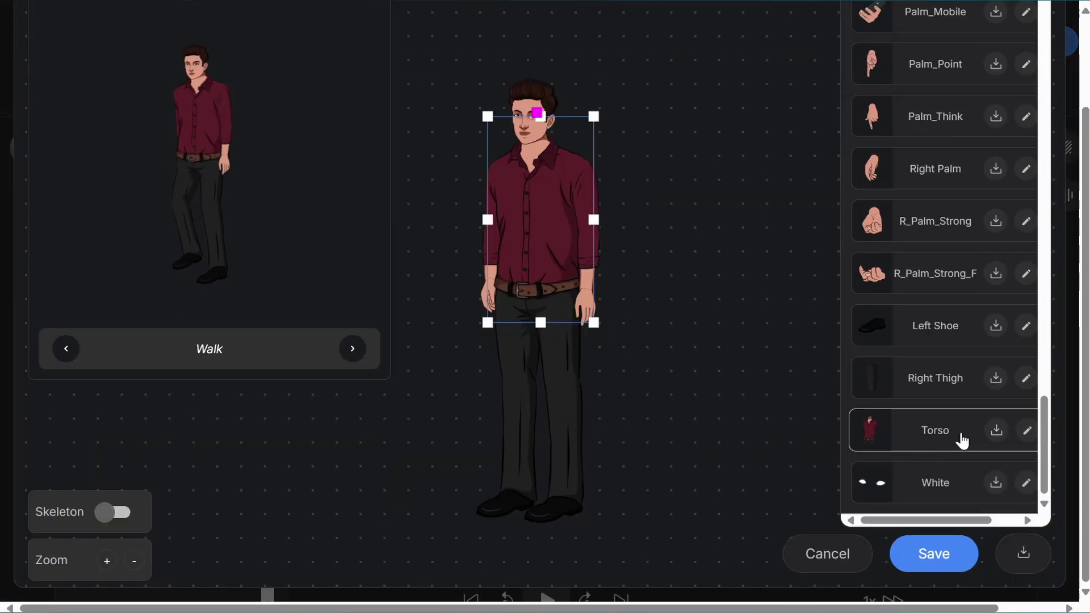
click(995, 430)
scroll(994, 174, up, 5)
click(996, 226)
scroll(1002, 246, down, 3)
click(966, 374)
click(995, 361)
click(995, 309)
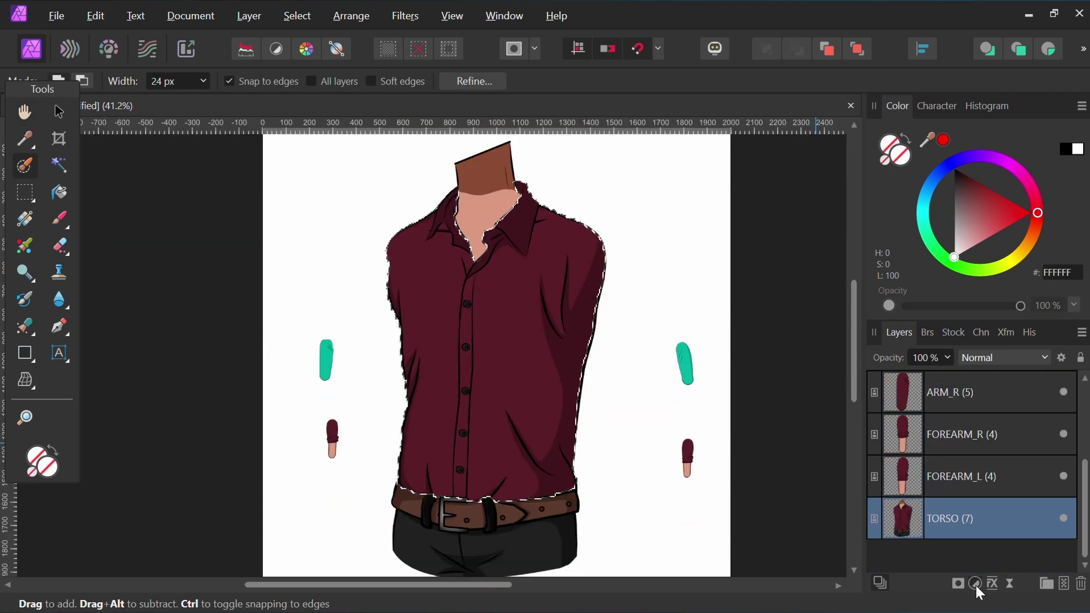
Step: Recolour the shirt parts green and scale the zigzag tribal pattern over them
click(974, 584)
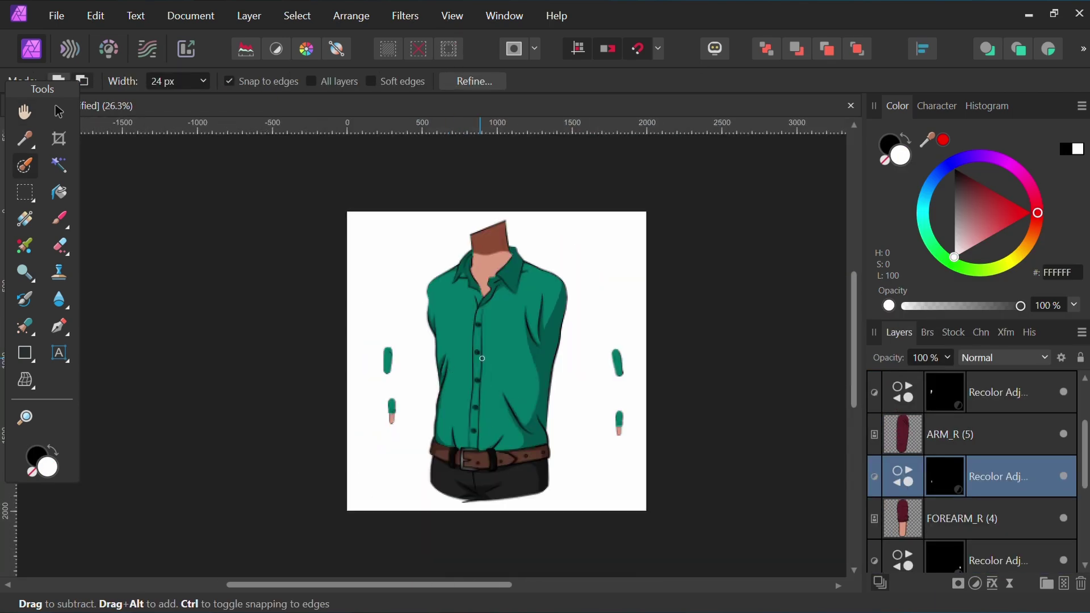
scroll(642, 404, up, 3)
scroll(645, 414, left, 5)
scroll(346, 297, right, 2)
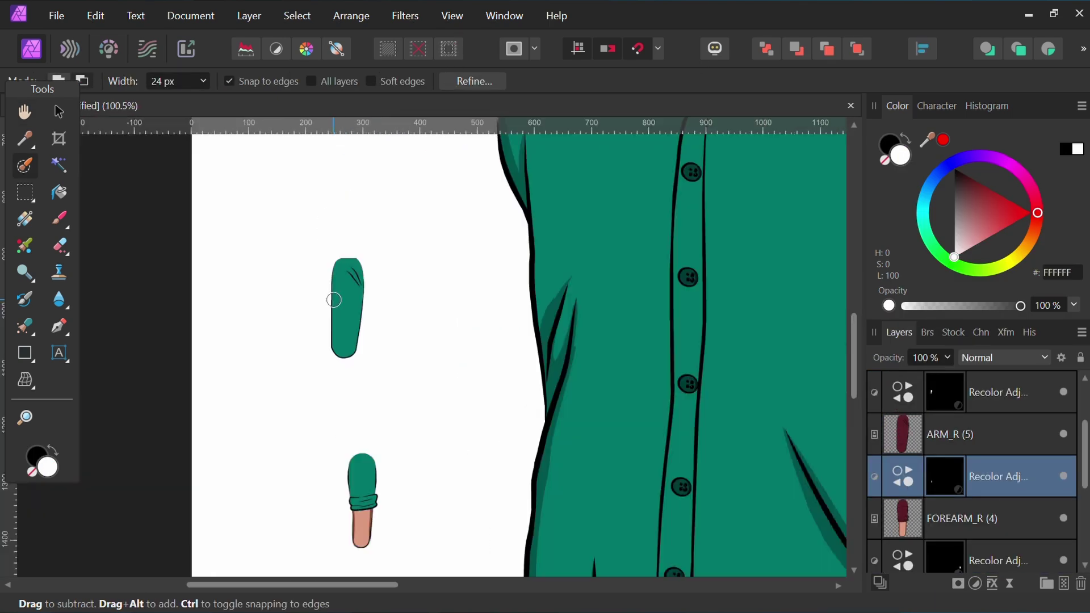
scroll(746, 328, down, 4)
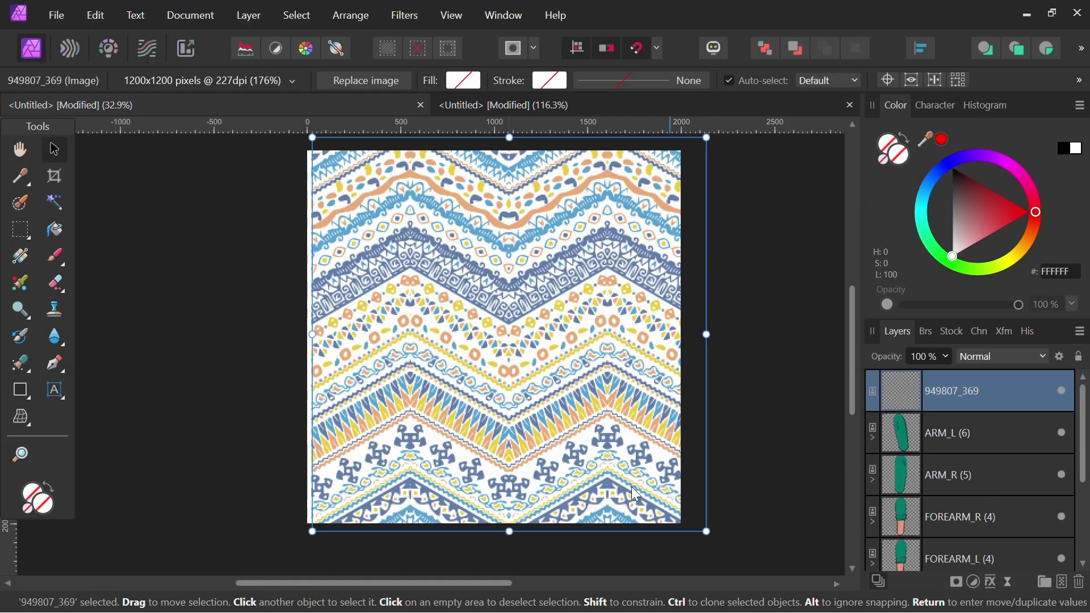
drag(691, 139, 682, 151)
scroll(979, 468, down, 3)
click(1001, 516)
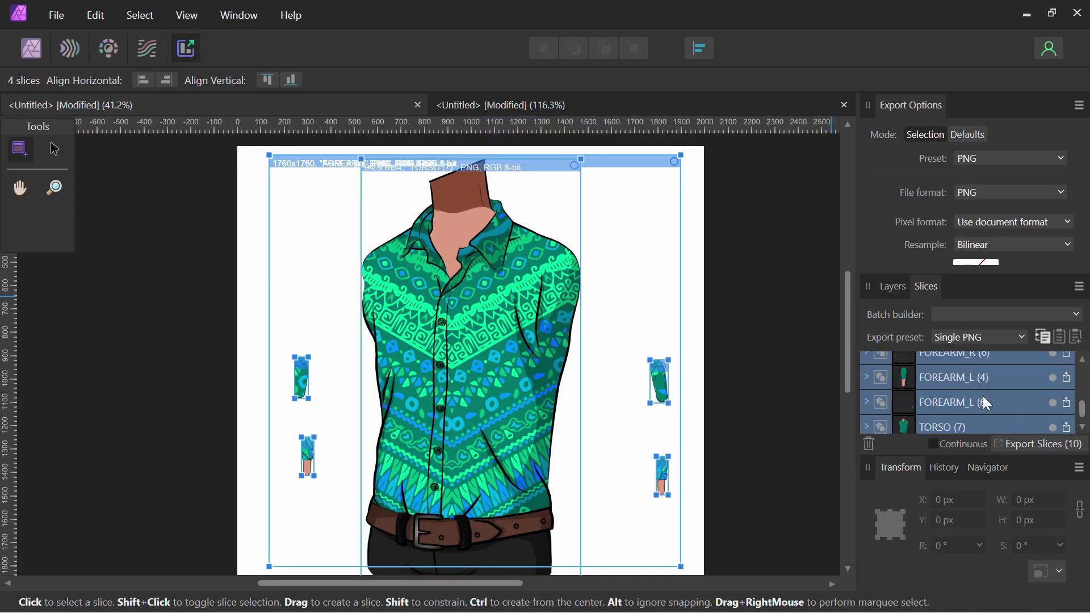
scroll(986, 404, down, 1)
Step: Export the parts as separate slice PNGs to the Export folder and review them
click(1035, 443)
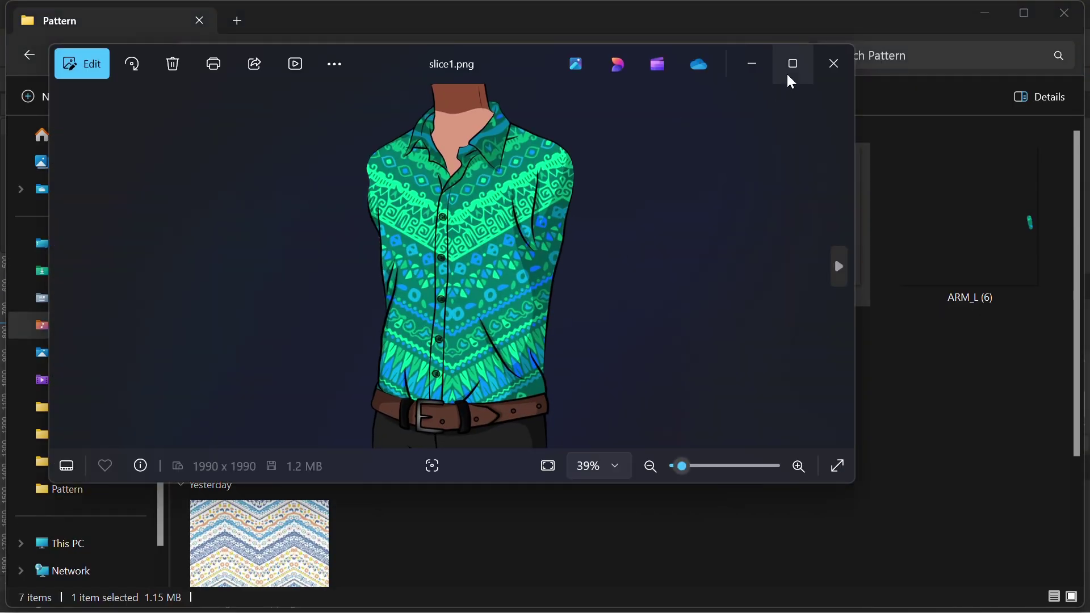
click(788, 68)
click(1076, 322)
Step: Replace the character's torso with the green patterned slice1 shirt image
click(244, 367)
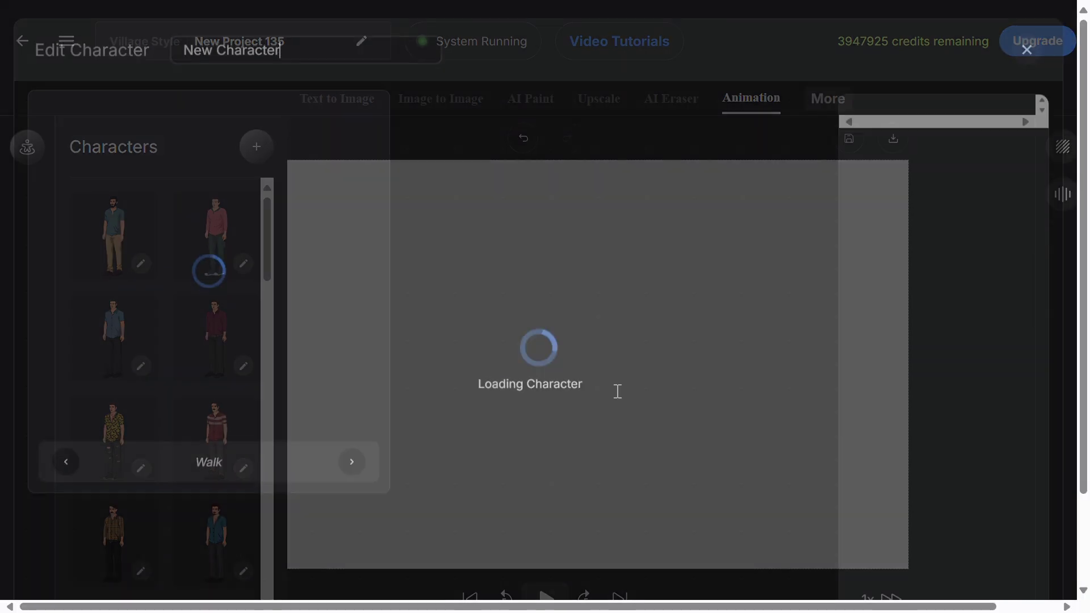
scroll(977, 389, down, 5)
scroll(978, 406, down, 3)
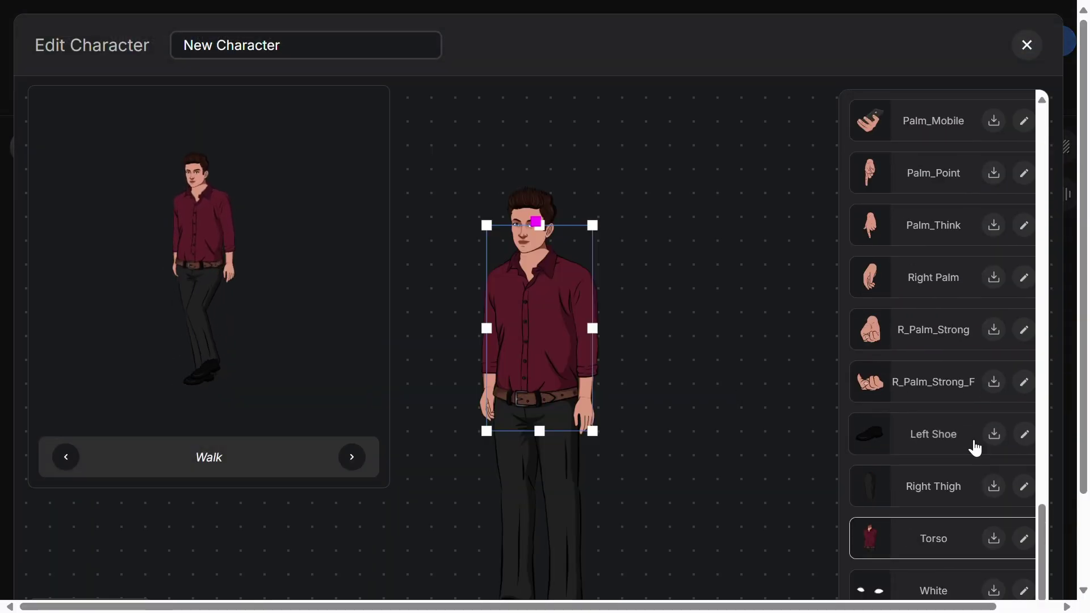
click(1027, 549)
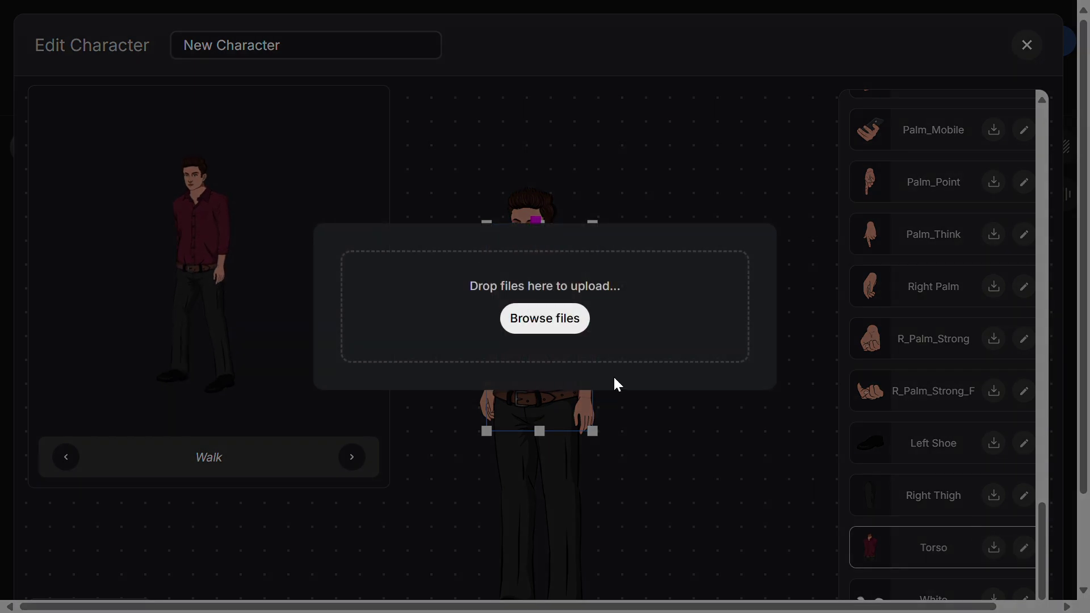
click(529, 330)
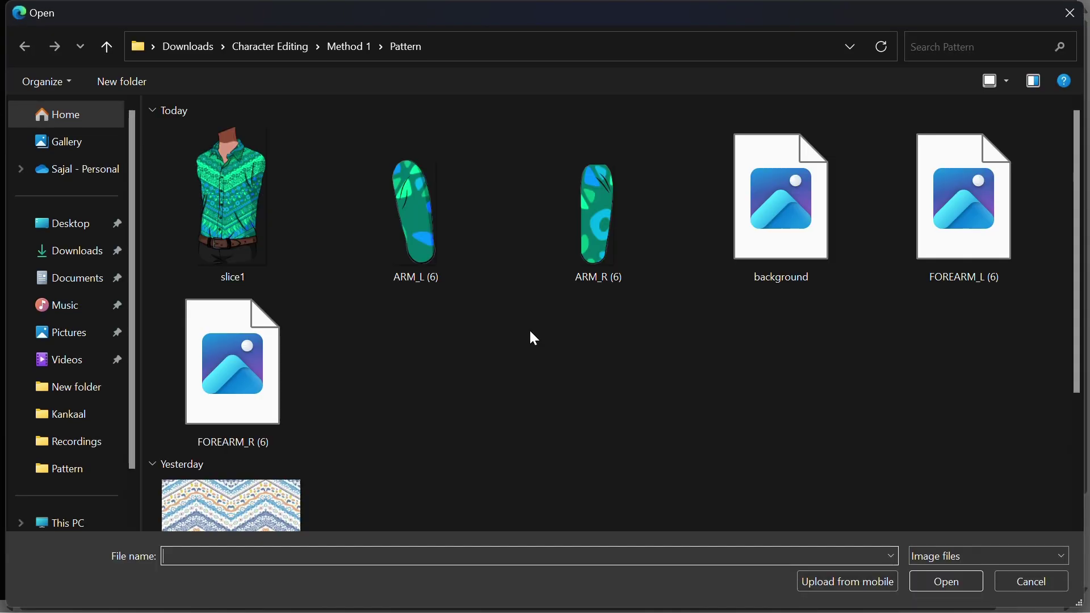
double_click(228, 218)
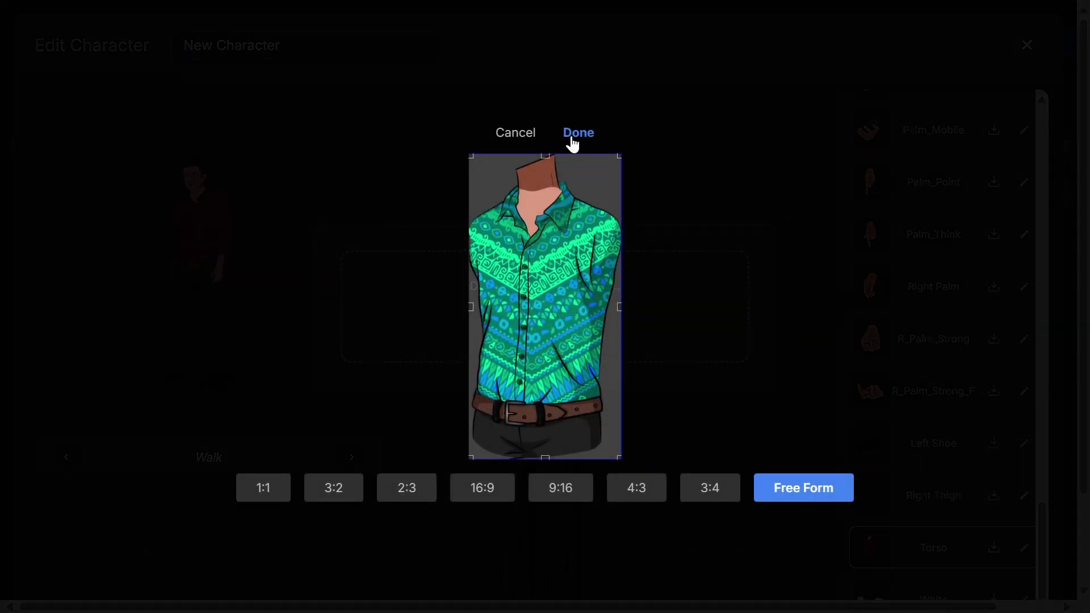
click(572, 141)
Step: Swap in the patterned arm image and preview the character across five animations
click(1024, 170)
click(542, 321)
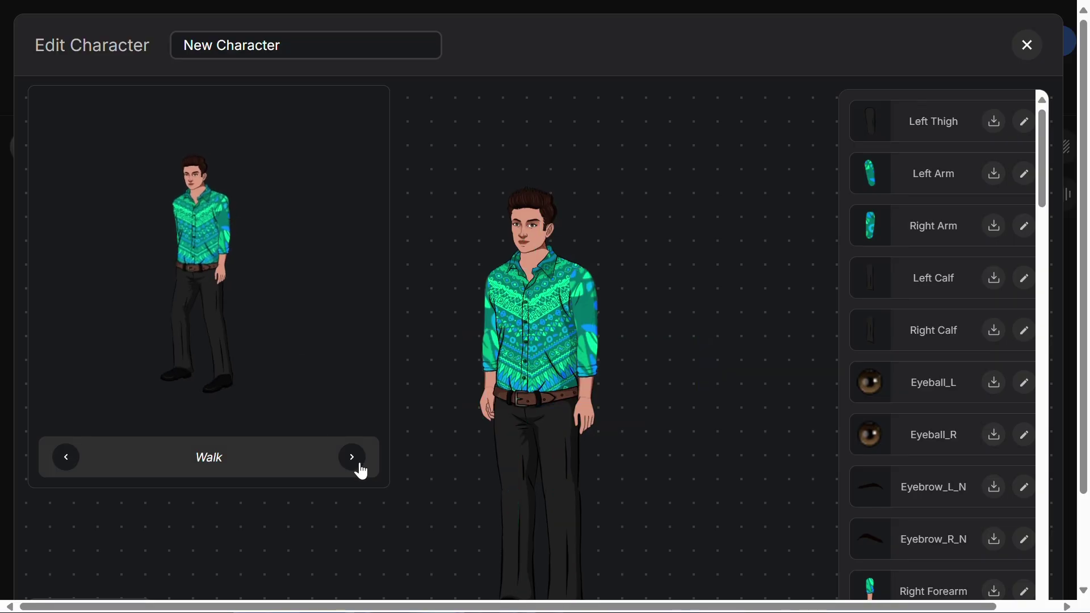
click(351, 461)
click(351, 461)
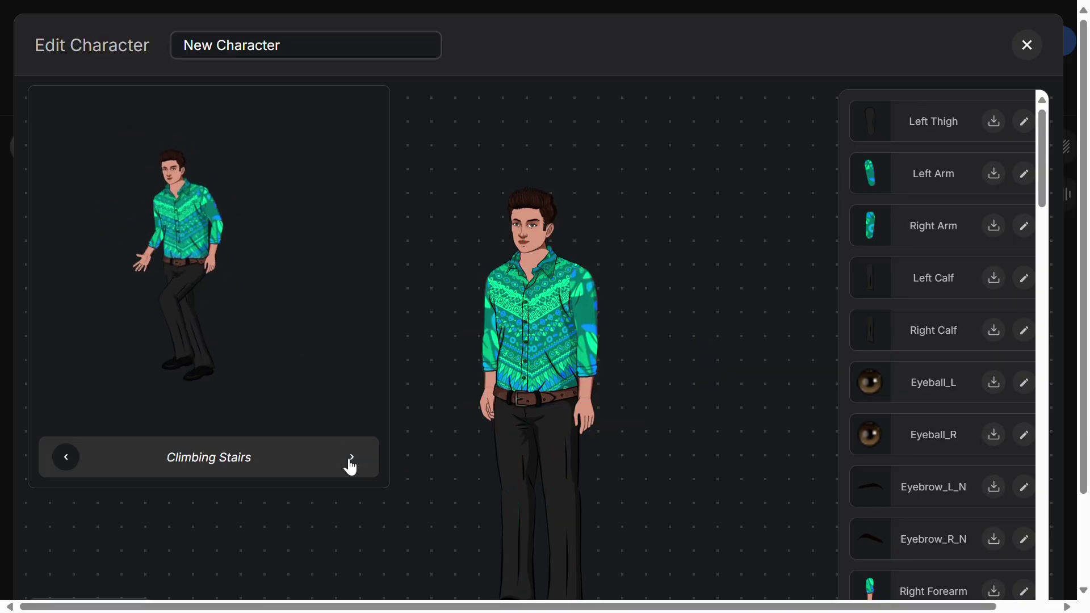
click(351, 461)
click(350, 460)
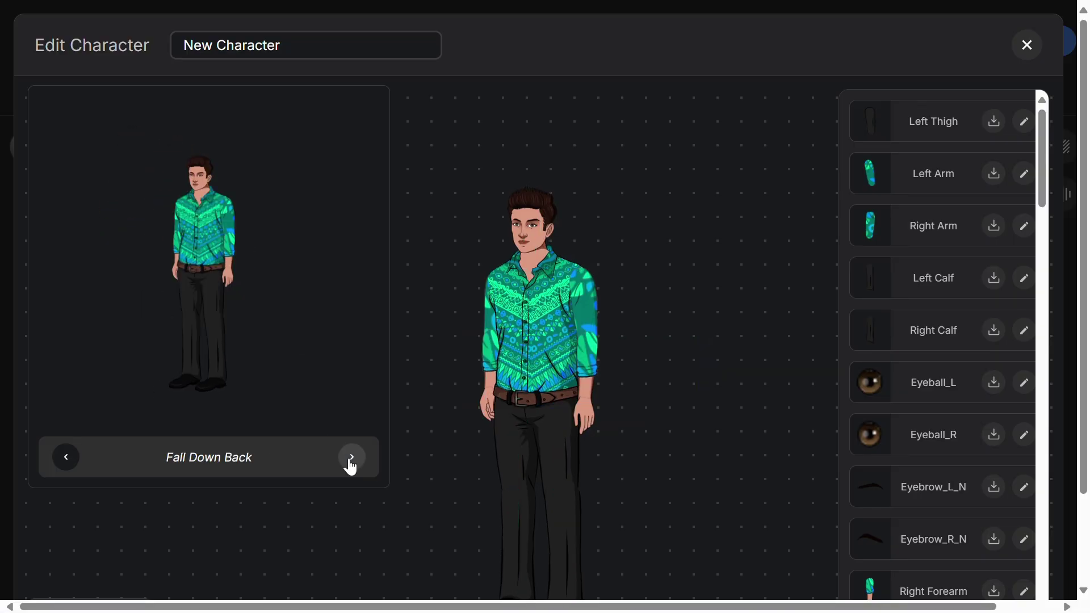
click(351, 461)
drag(1083, 228, 1079, 315)
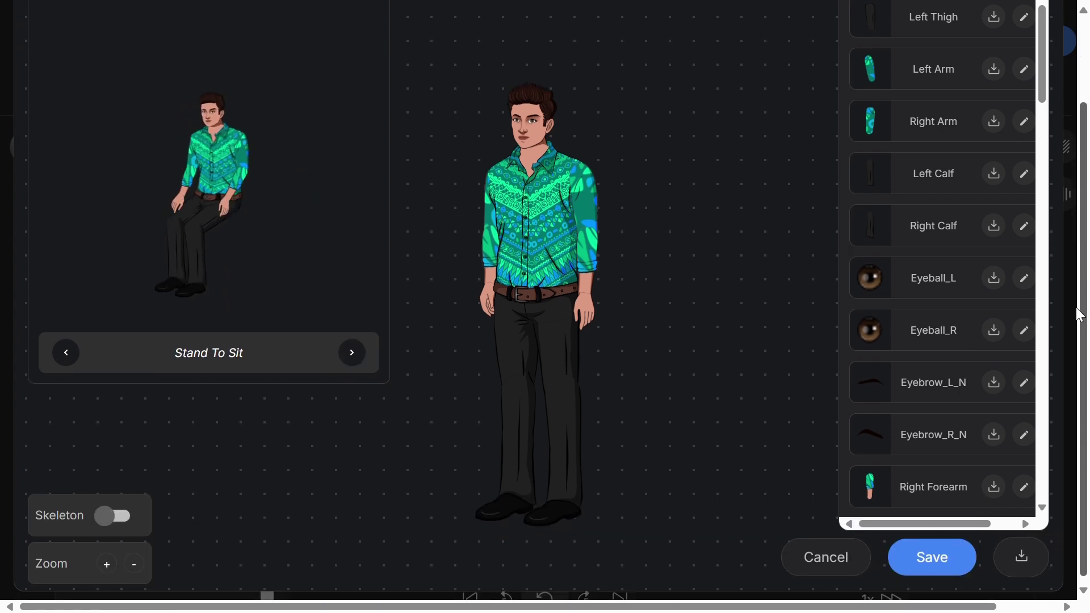
click(944, 561)
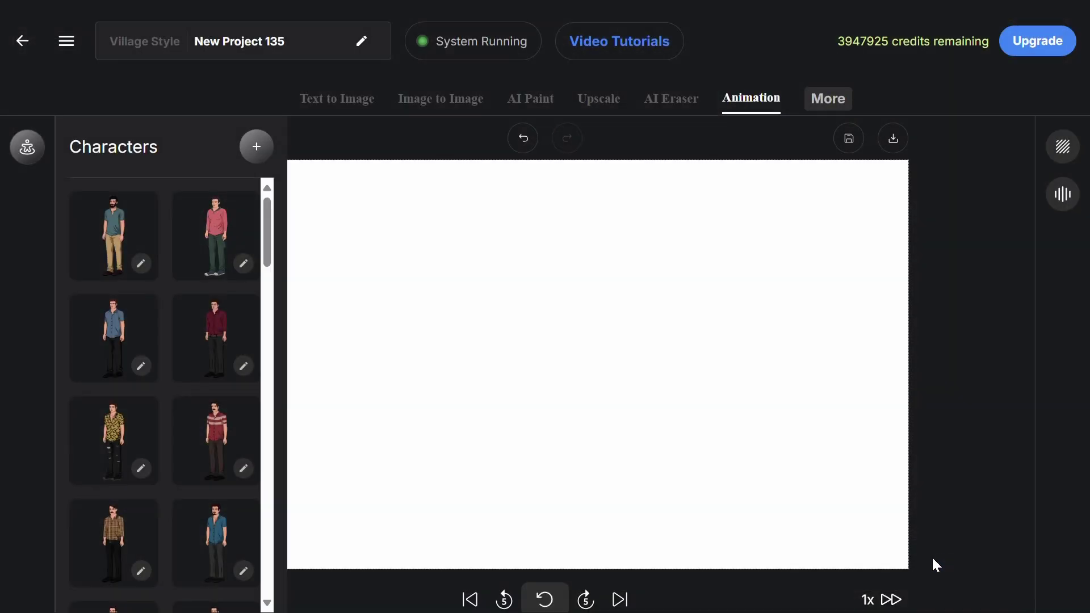
drag(271, 246, 262, 586)
click(109, 536)
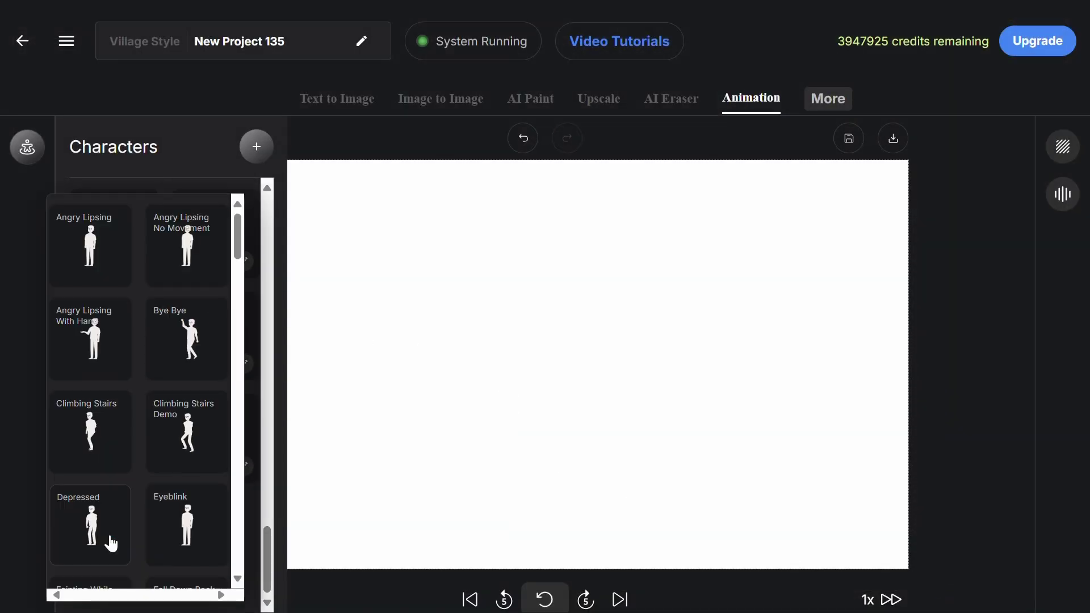
drag(188, 339, 504, 355)
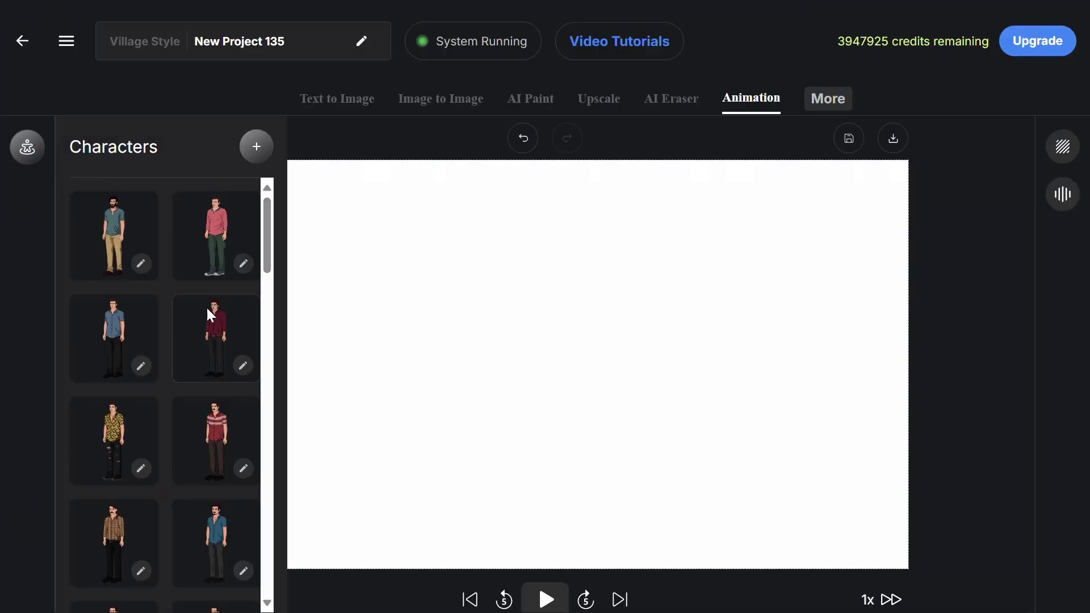
Step: Open the maroon-shirt character's editor and download its torso image
click(241, 367)
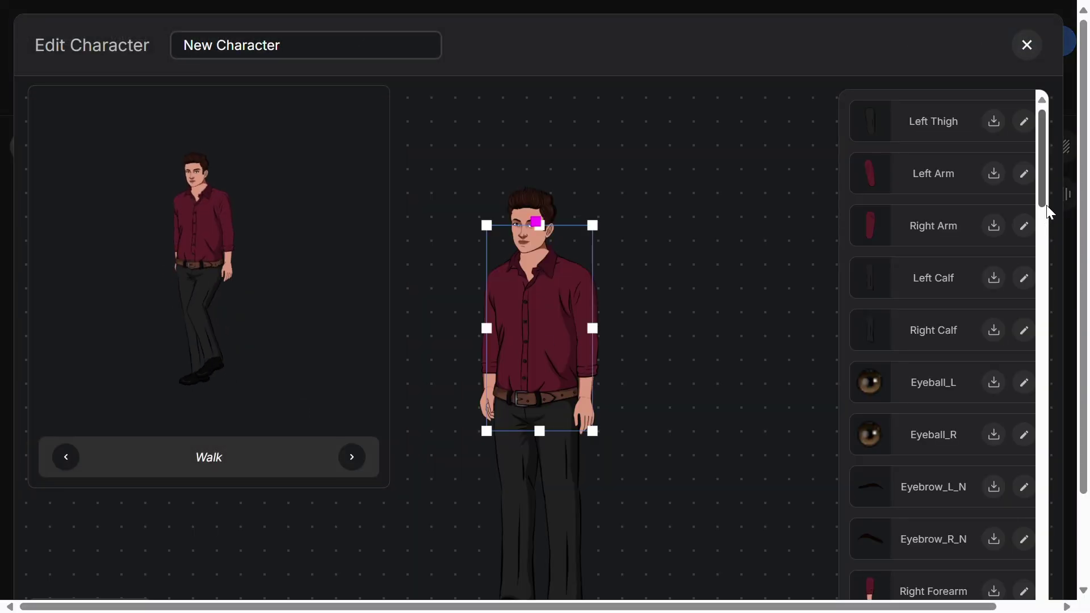
drag(1049, 209, 1053, 559)
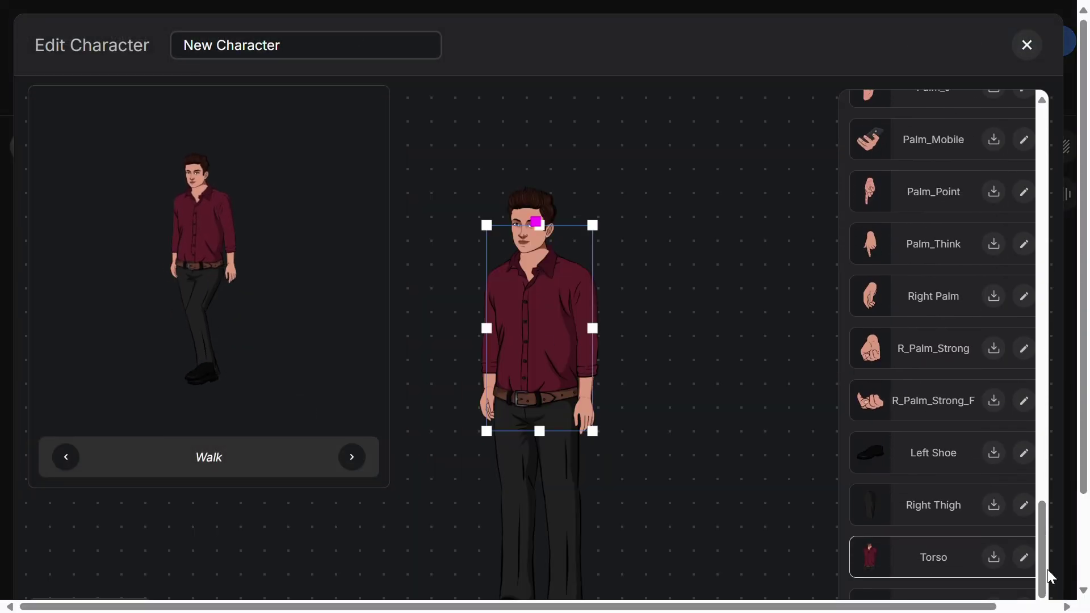
click(993, 557)
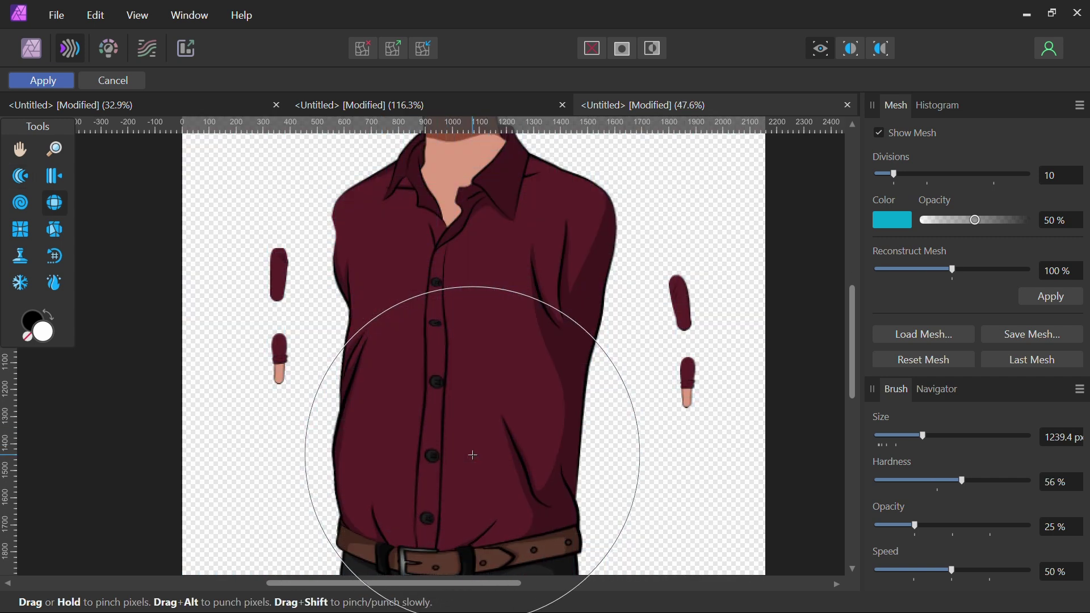
Step: Push the shirt's left edge and belly outward with Push Forward, then switch to Pinch
key(p)
mouse_move(397, 412)
mouse_down()
mouse_move(371, 425)
mouse_move(367, 321)
mouse_up()
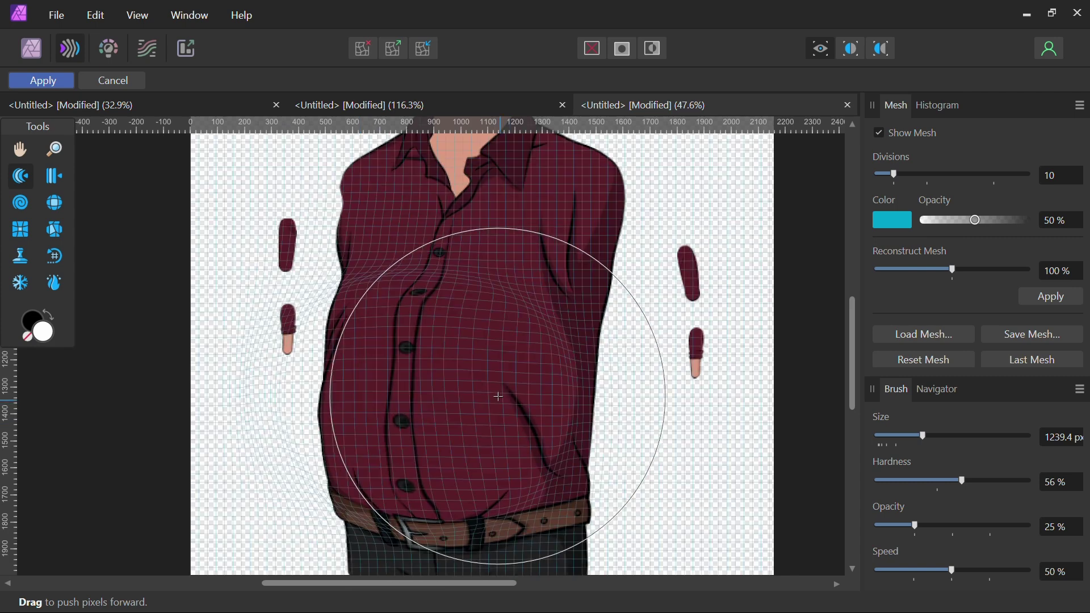
drag(367, 322, 299, 360)
key(i)
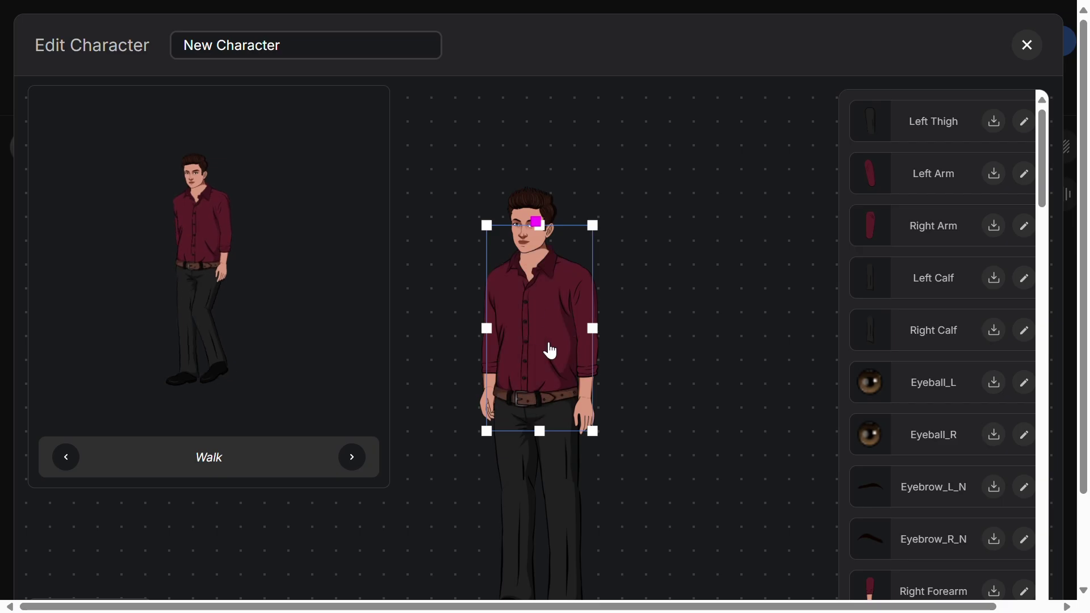
scroll(937, 383, down, 10)
Step: Replace the maroon-shirt character's torso with the fat-bellied TORSO (7) image
click(1024, 538)
click(549, 319)
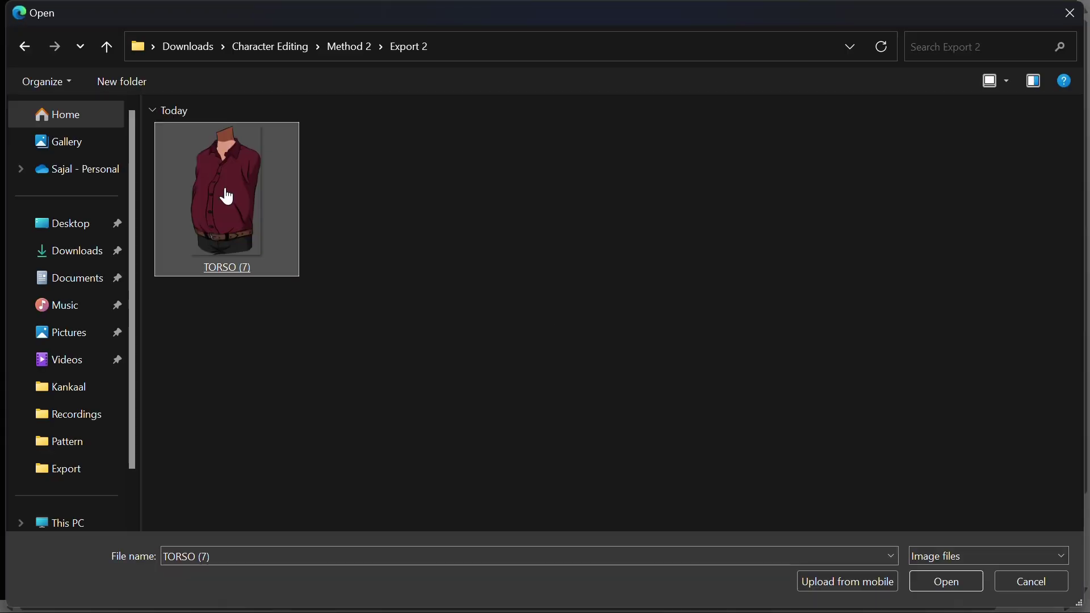
double_click(223, 195)
click(576, 130)
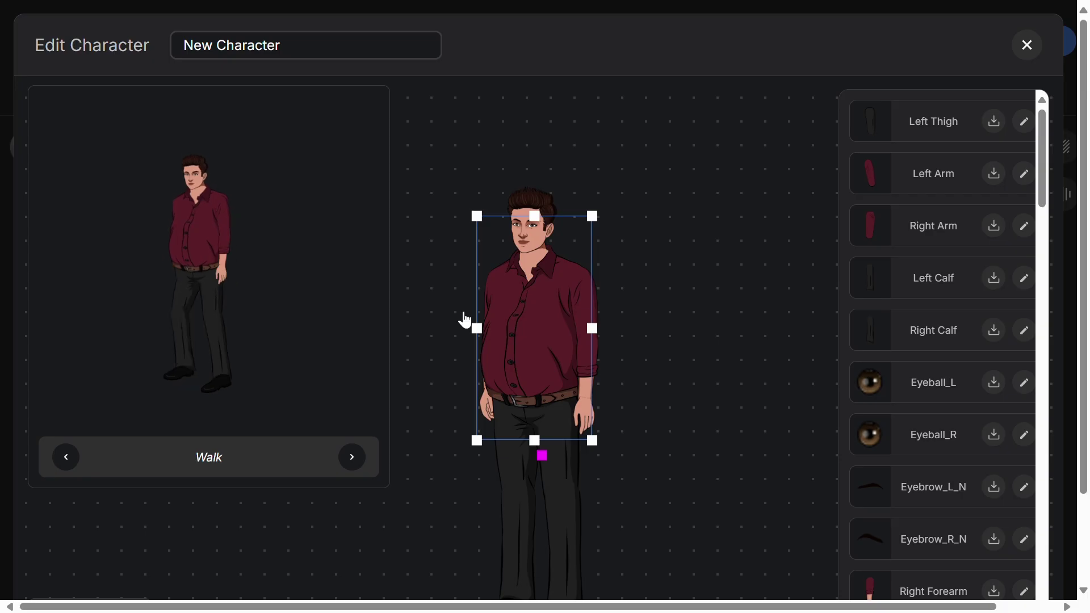
Step: Preview the pot-bellied character through four animations and save it
click(351, 459)
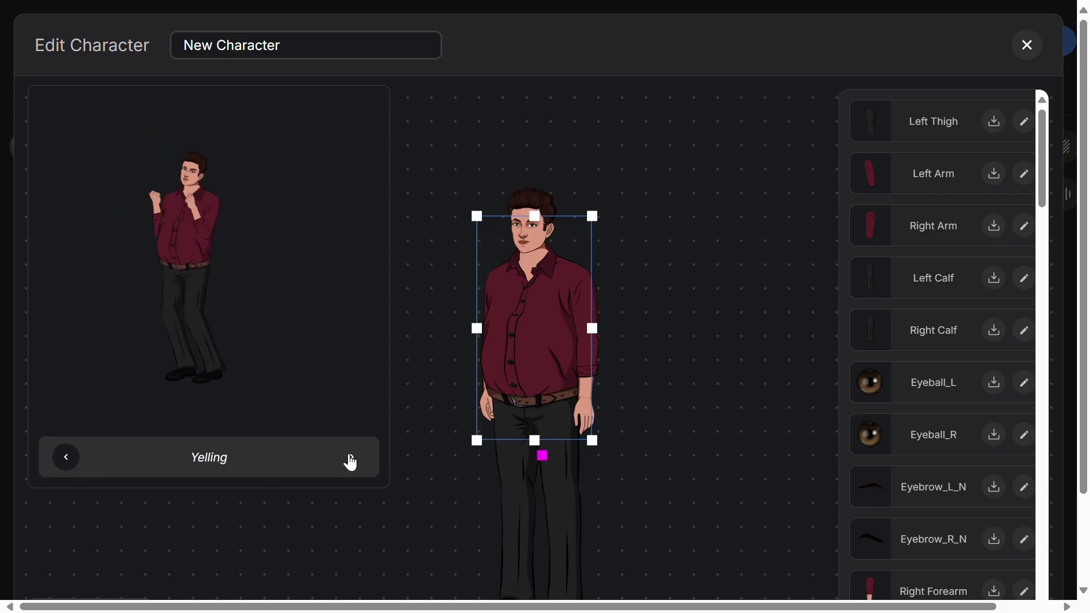
click(351, 459)
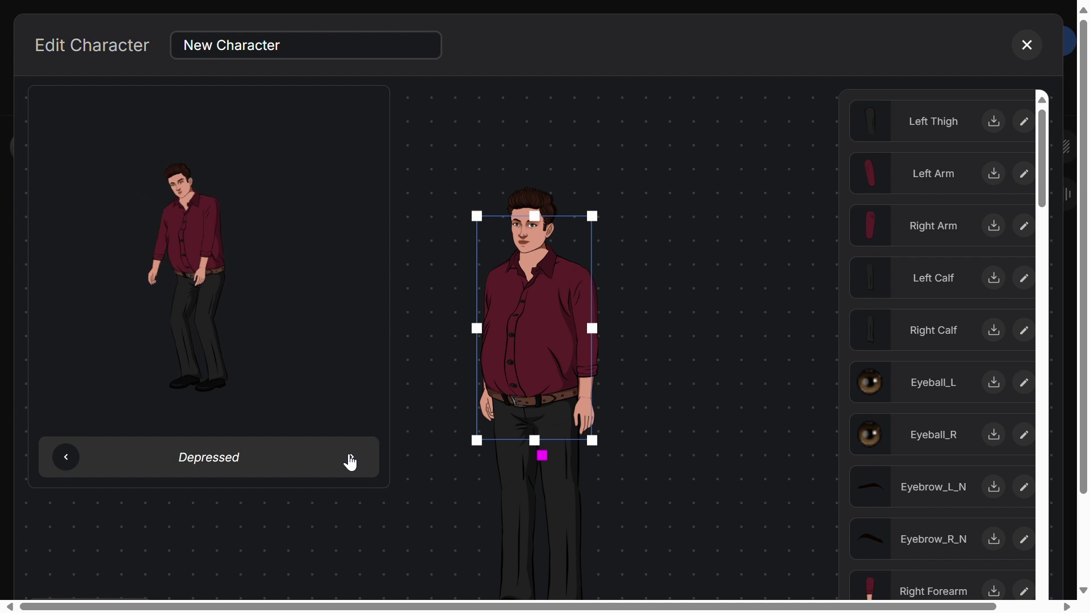
click(351, 457)
click(351, 458)
scroll(760, 454, down, 2)
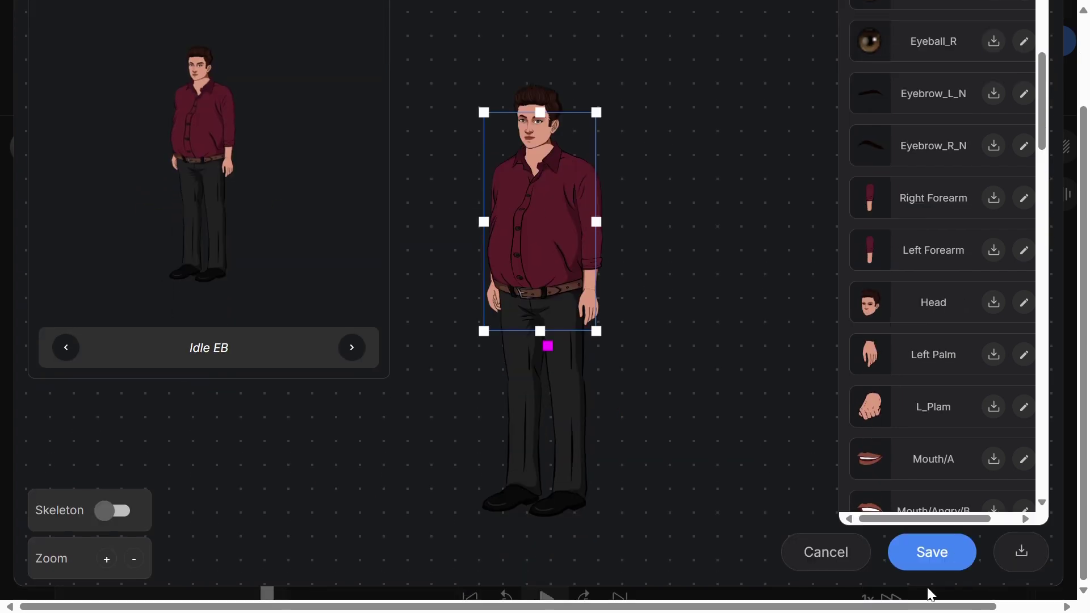
click(932, 552)
scroll(118, 518, down, 5)
Step: Add the character waving Bye Bye to the canvas and play the scene
click(118, 531)
click(176, 330)
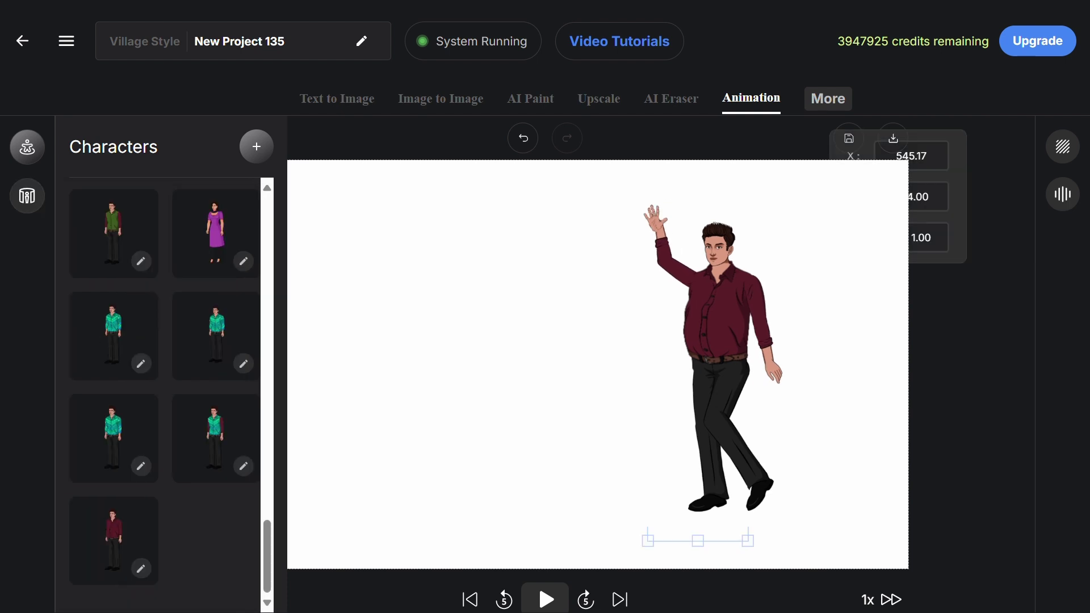
click(550, 596)
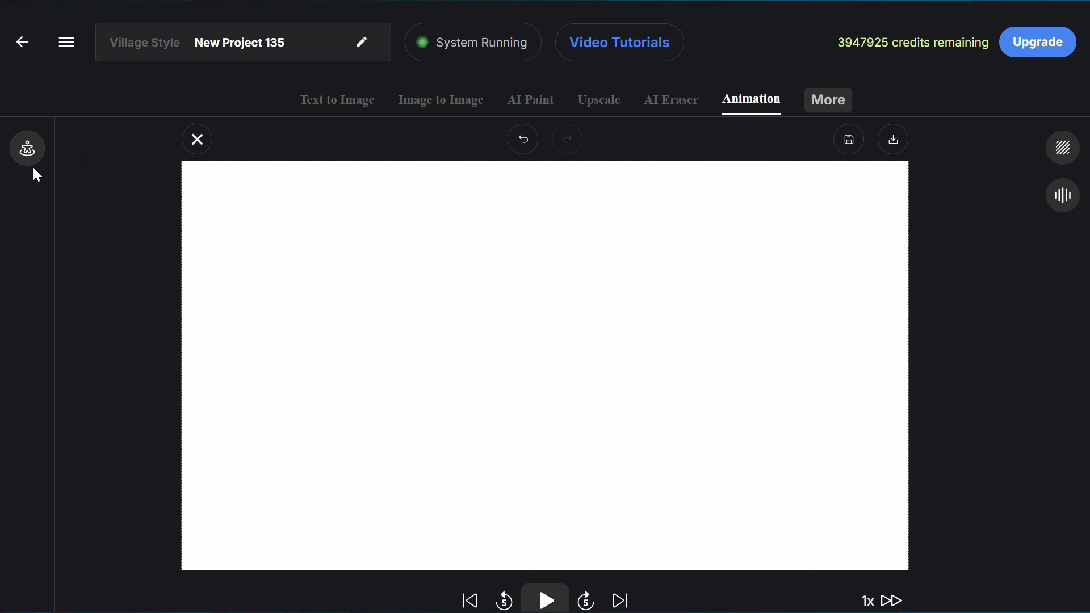
scroll(129, 323, down, 5)
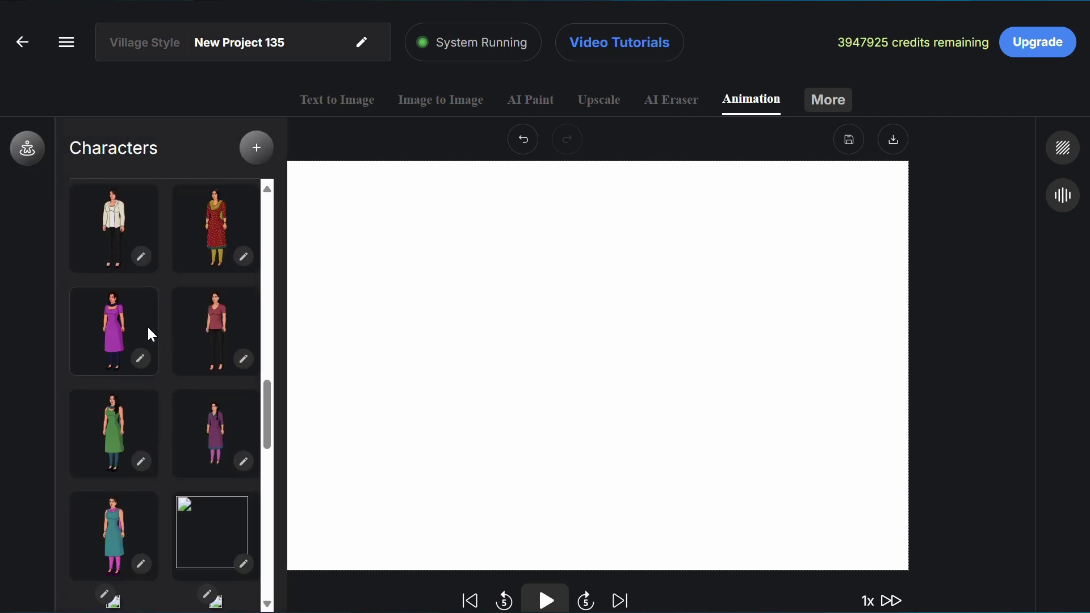
Step: Save the red-kurta woman's torso and forearm images, then close her editor
click(242, 255)
click(555, 350)
scroll(992, 487, down, 5)
click(992, 486)
click(994, 231)
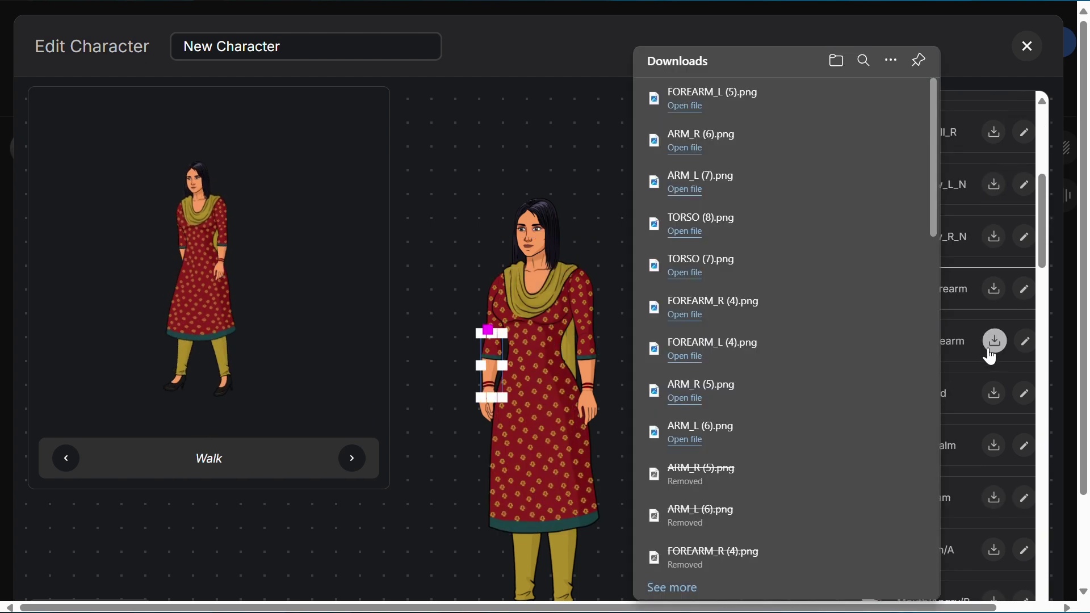
click(1014, 58)
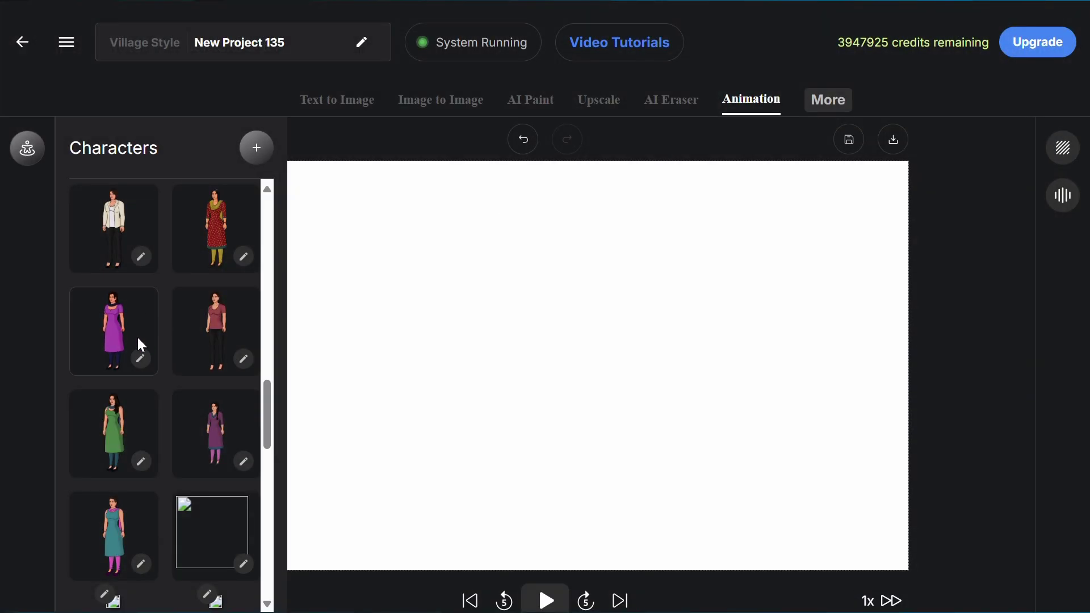
Step: Swap the purple kurta character's torso for the red patterned TORSO (8) image
click(141, 359)
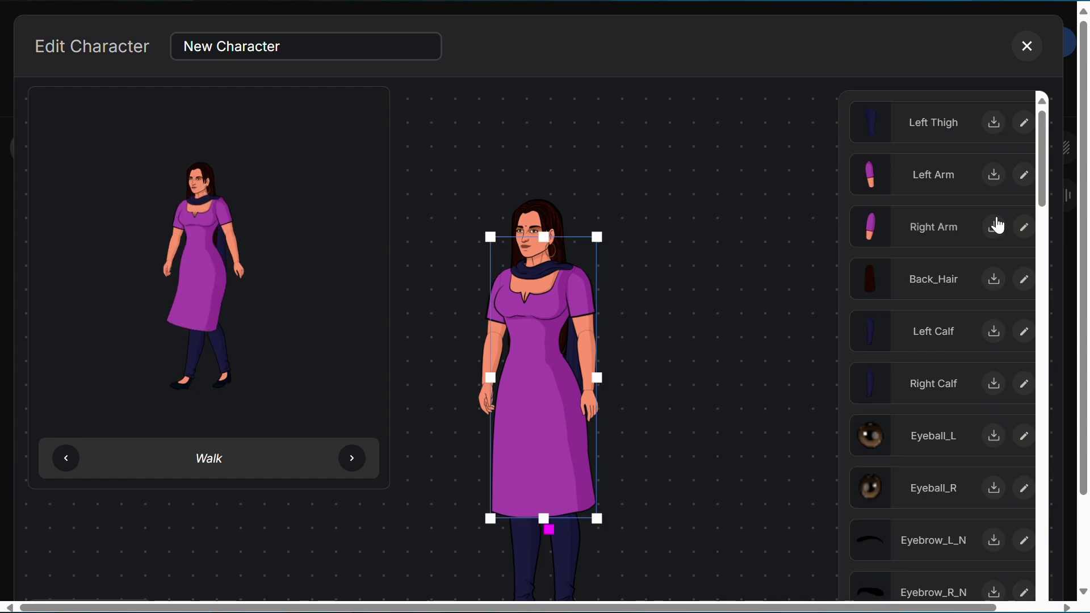
click(1025, 556)
click(545, 324)
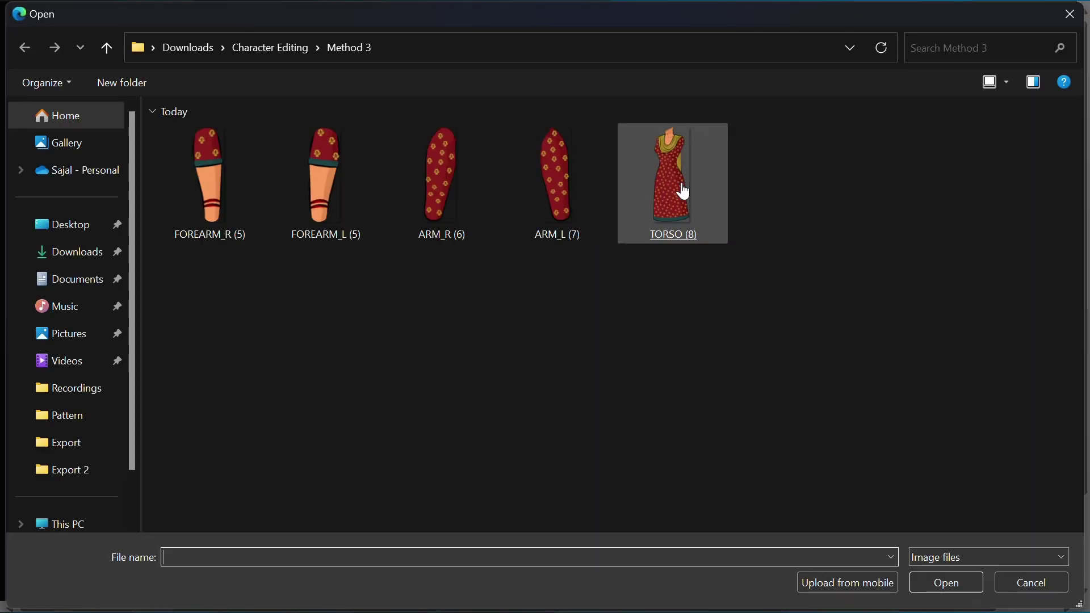
double_click(683, 187)
click(579, 136)
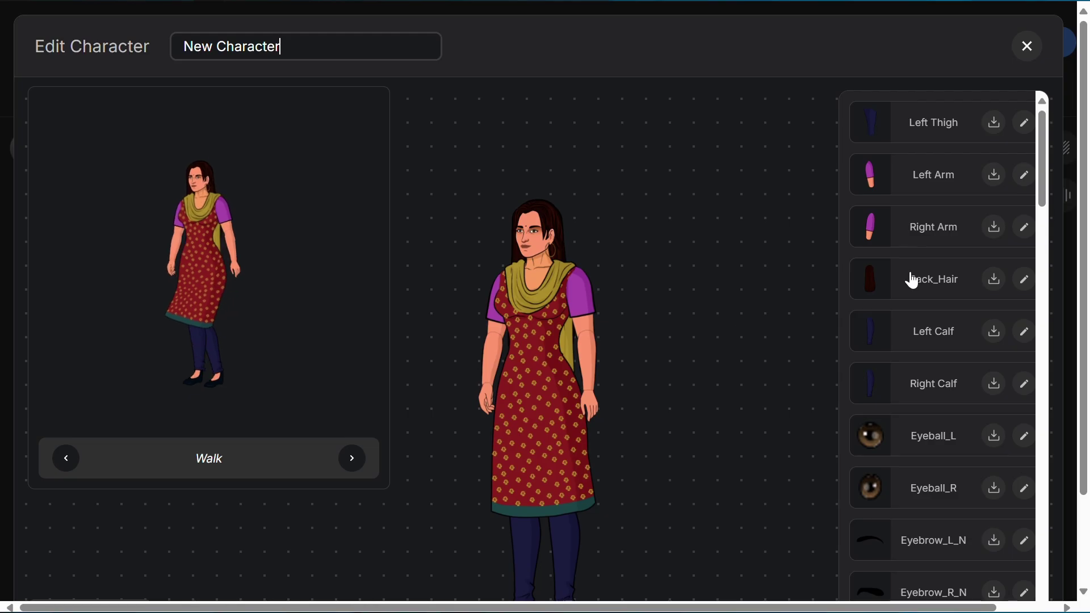
Step: Replace both arms with the patterned arm images, including ARM_R (6)
click(1024, 176)
click(542, 318)
double_click(554, 183)
click(596, 189)
click(1024, 227)
click(545, 319)
click(441, 211)
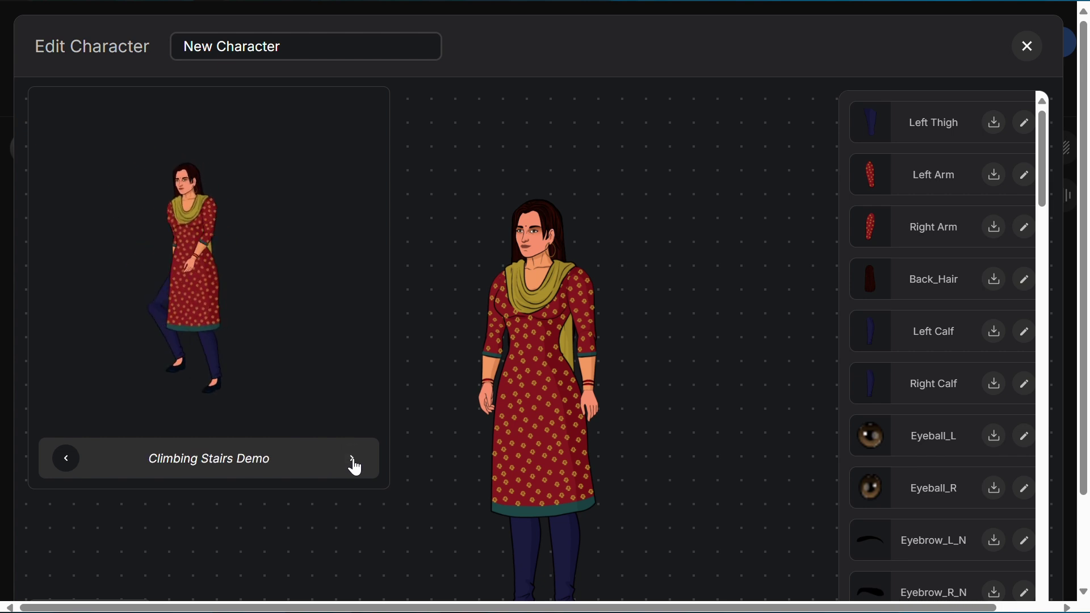
Step: Preview several animations on the red-kurta character
click(353, 461)
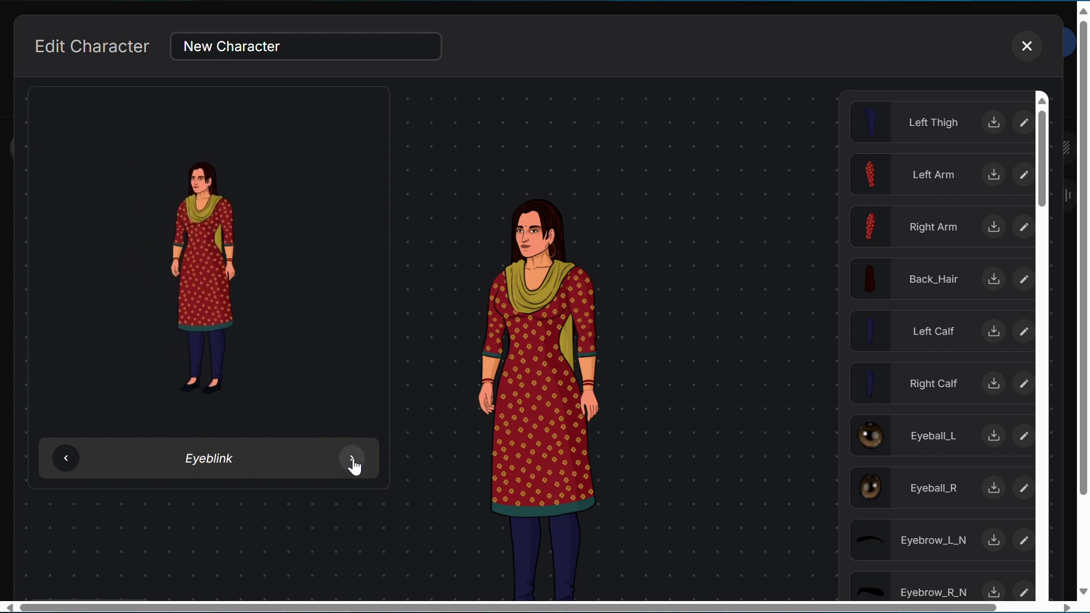
click(354, 464)
click(354, 464)
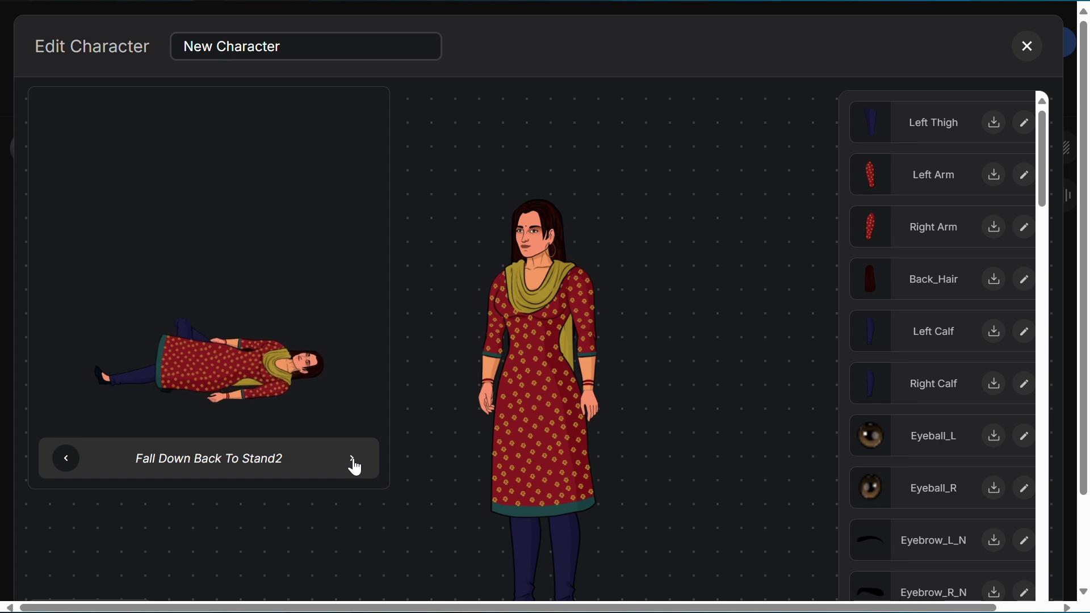
scroll(354, 466, down, 1)
click(352, 372)
click(349, 373)
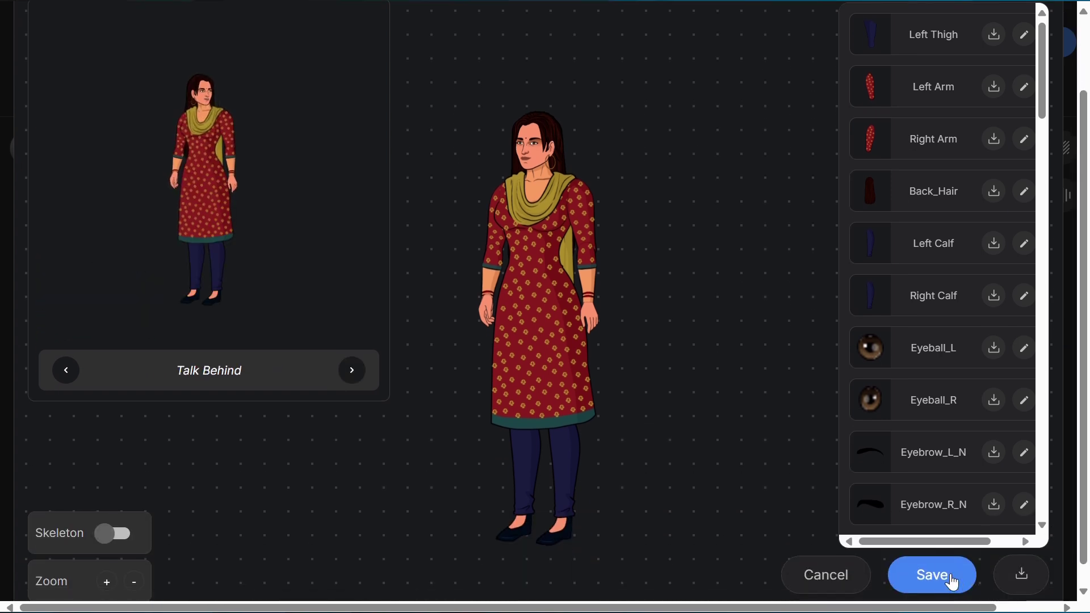
Step: Add the red-kurta woman with the Bye Bye wave, enlarge her, and play the preview
click(932, 575)
scroll(248, 545, down, 1)
click(241, 539)
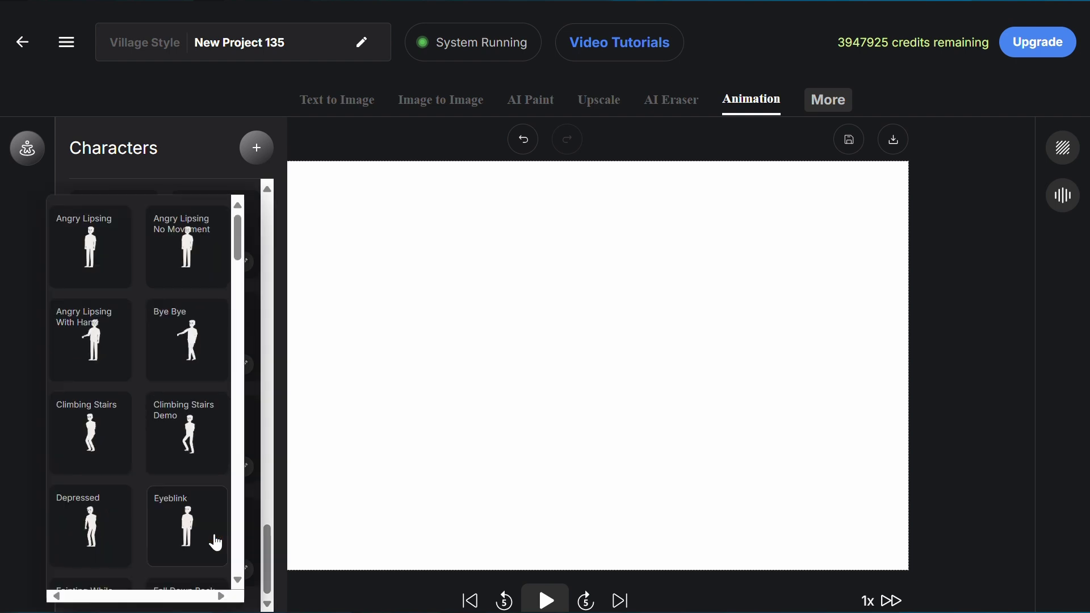
click(622, 405)
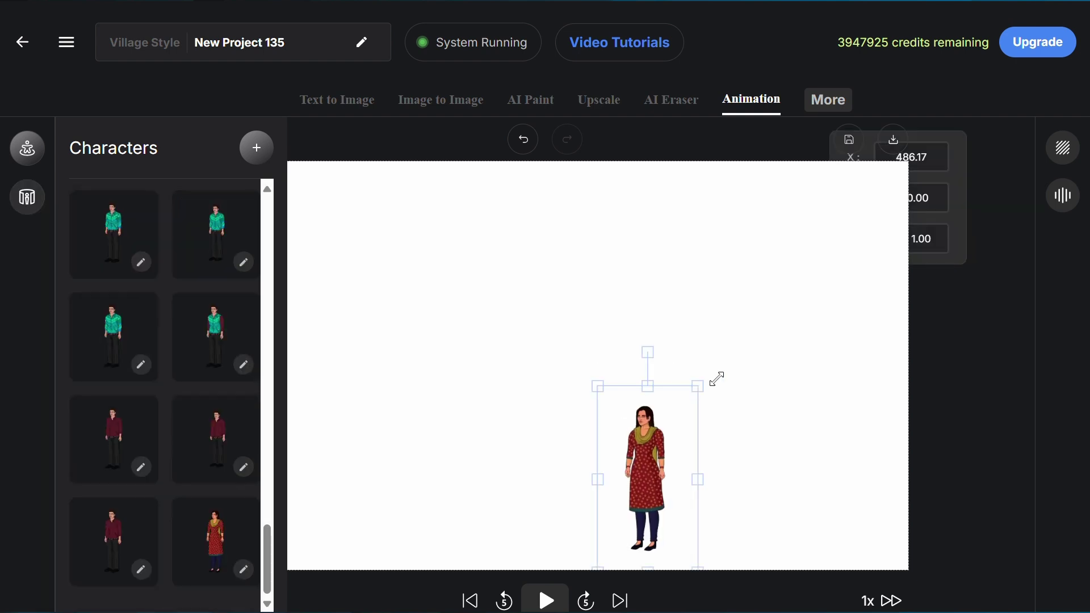
drag(714, 354, 774, 224)
click(546, 601)
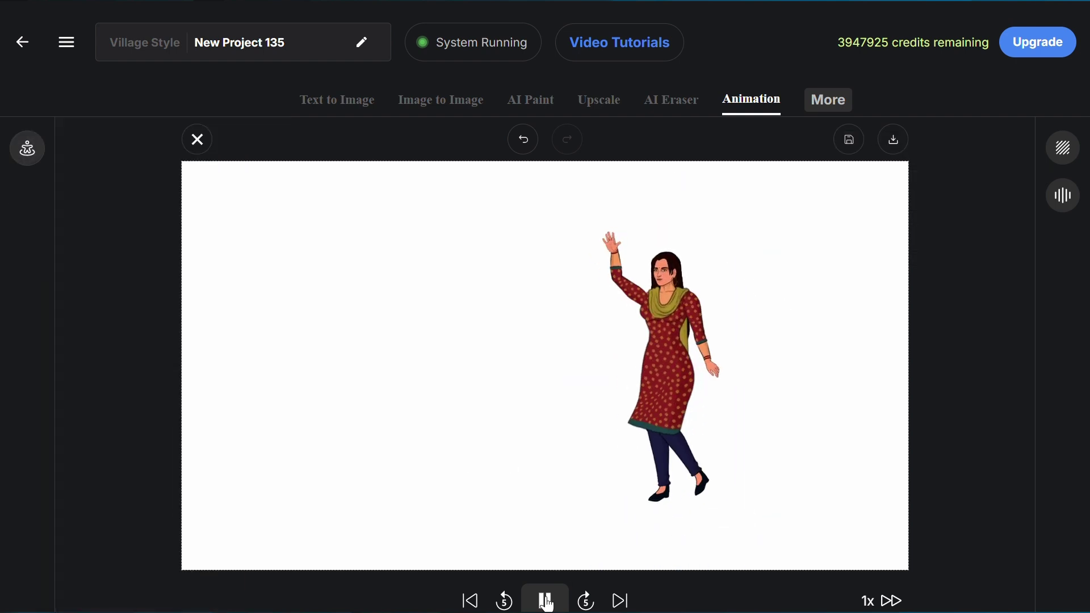
Step: Upload the village park image as the scene background and place a wooden bench in it
click(1061, 150)
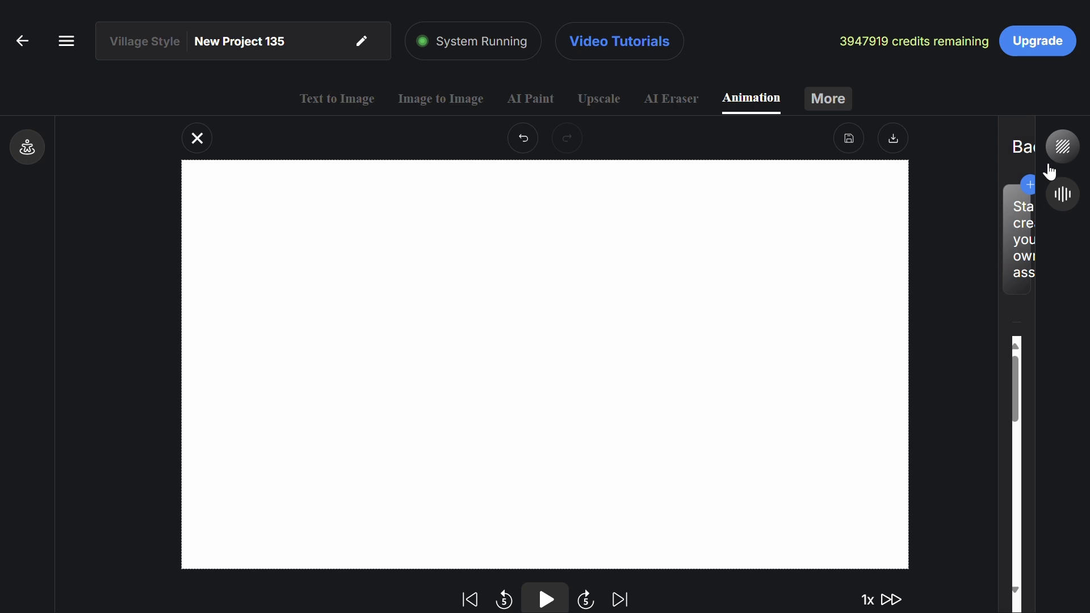
click(1004, 147)
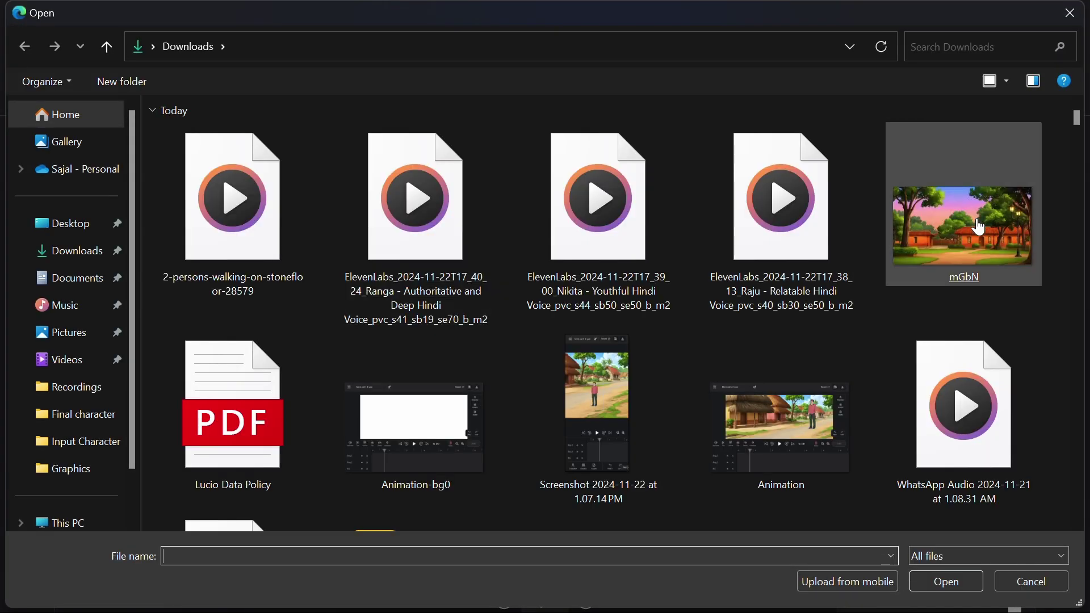
double_click(1003, 238)
click(583, 132)
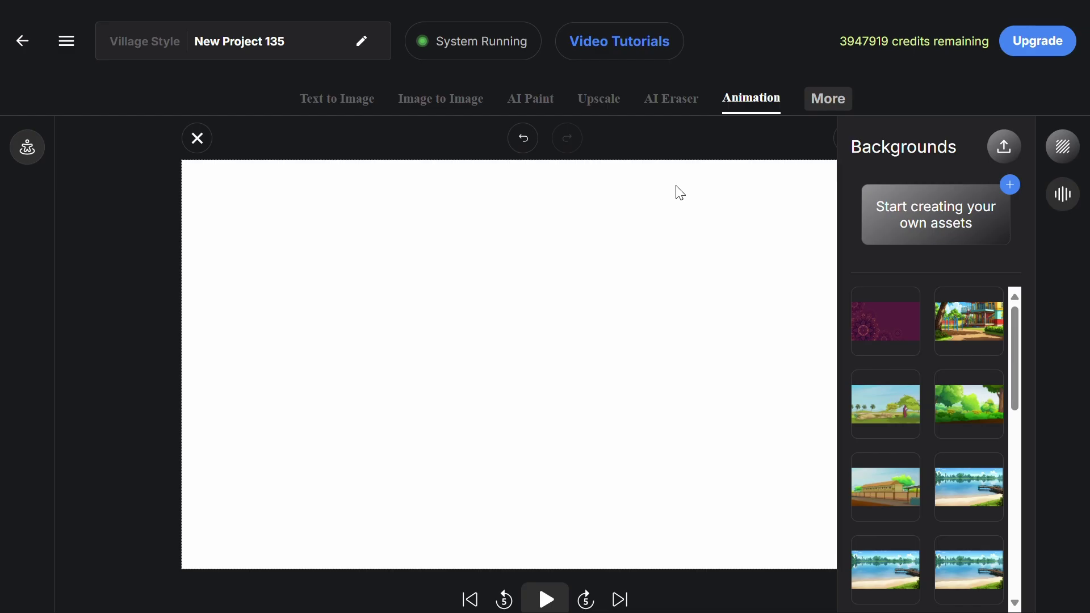
drag(1016, 328, 1018, 528)
click(979, 503)
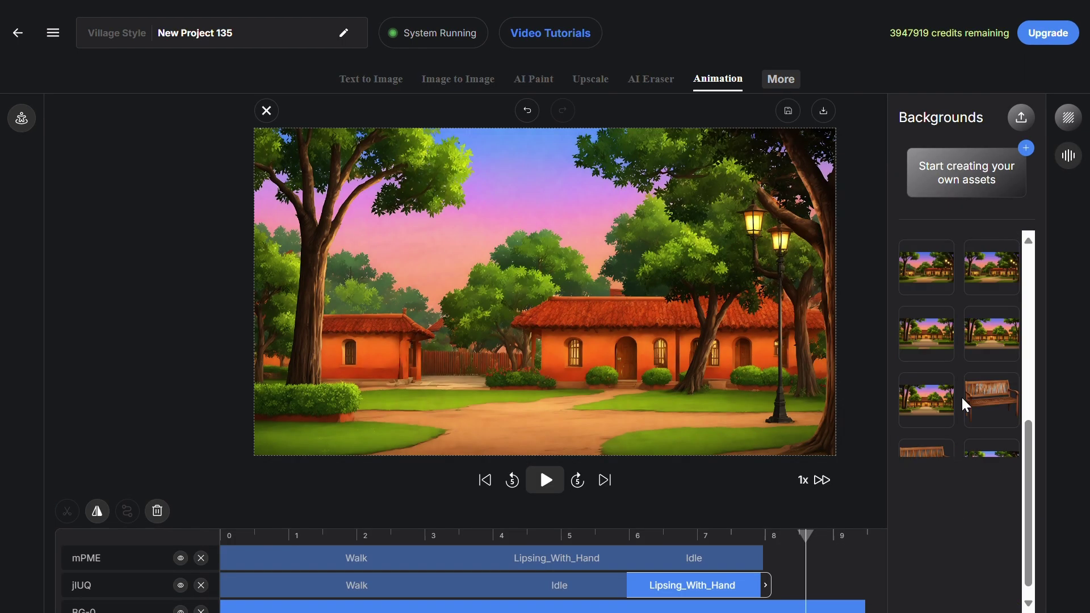
drag(1003, 521, 599, 397)
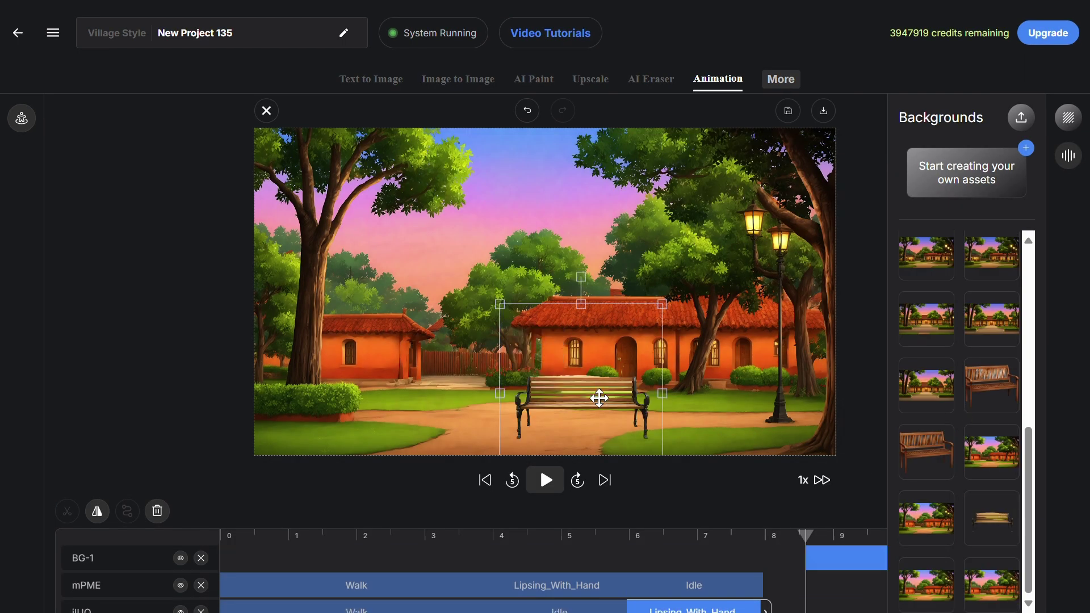
Step: Upload the Raju voice recording and select the Nikita recording in Audios
click(1068, 156)
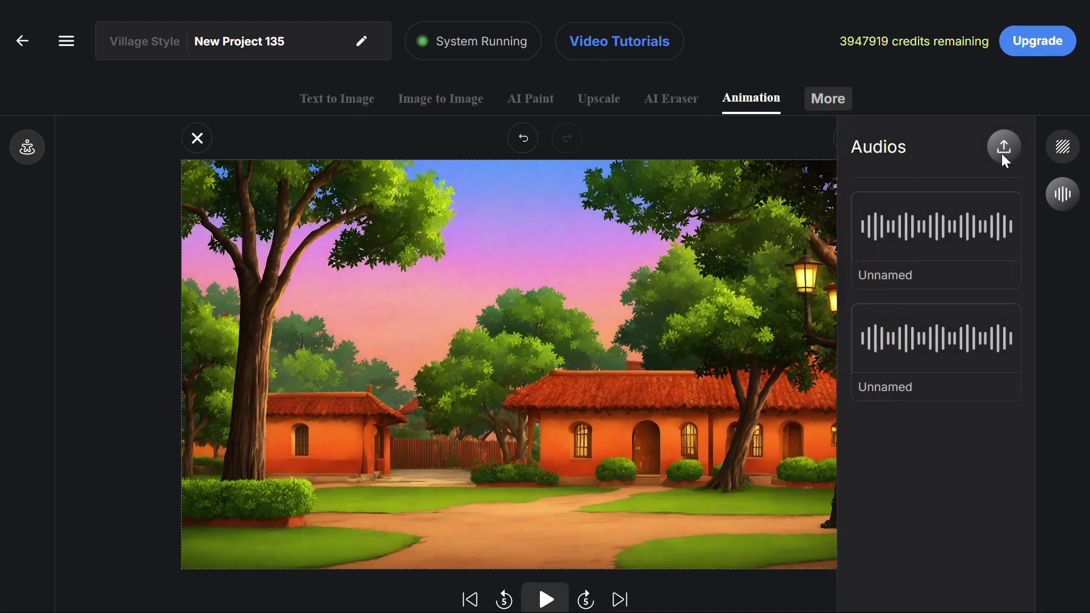
click(1002, 153)
click(780, 213)
click(945, 588)
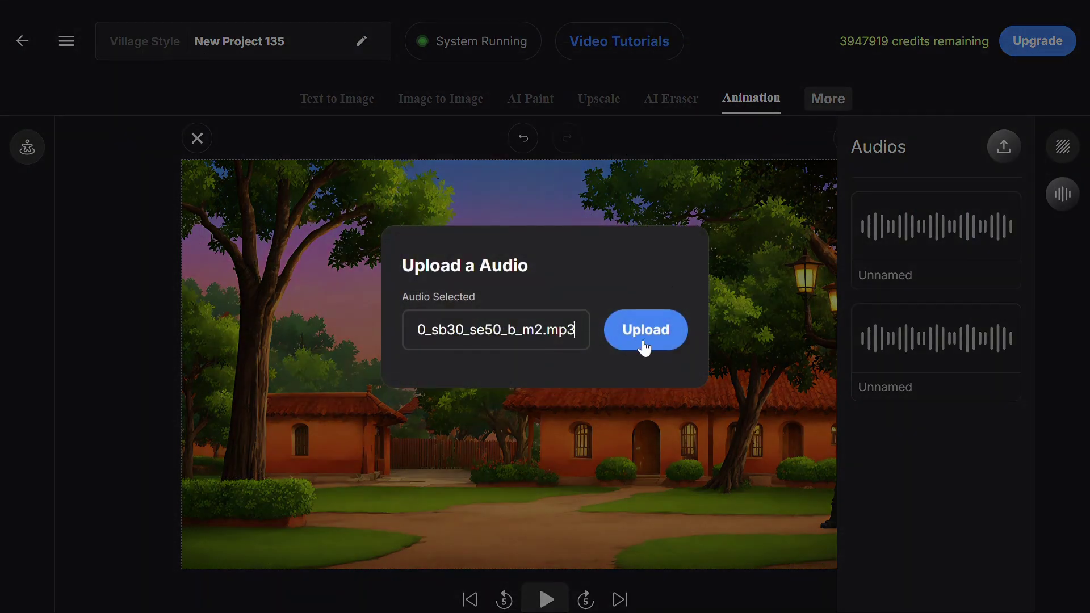
click(643, 340)
click(1002, 146)
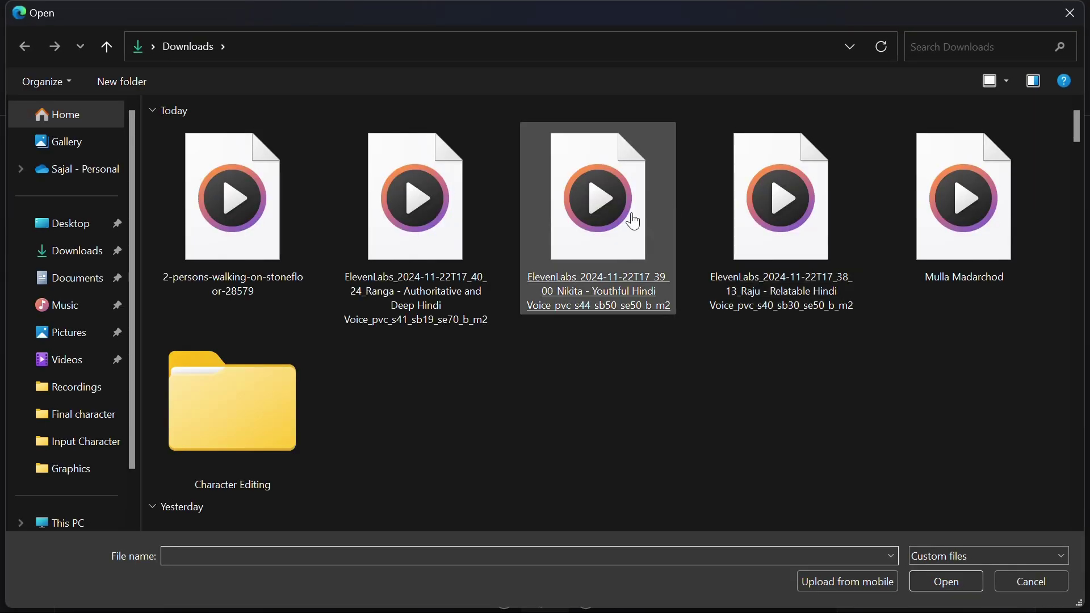
double_click(626, 226)
Step: Finish the Nikita upload and lengthen the background and jIUQ walk clips on the timeline
click(644, 338)
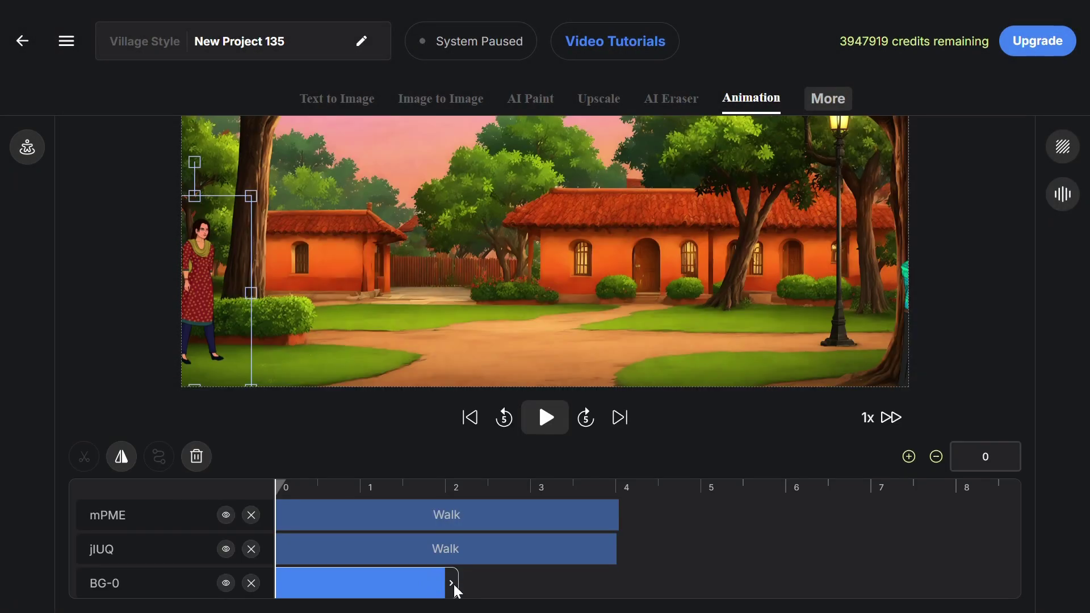
drag(451, 585, 1018, 585)
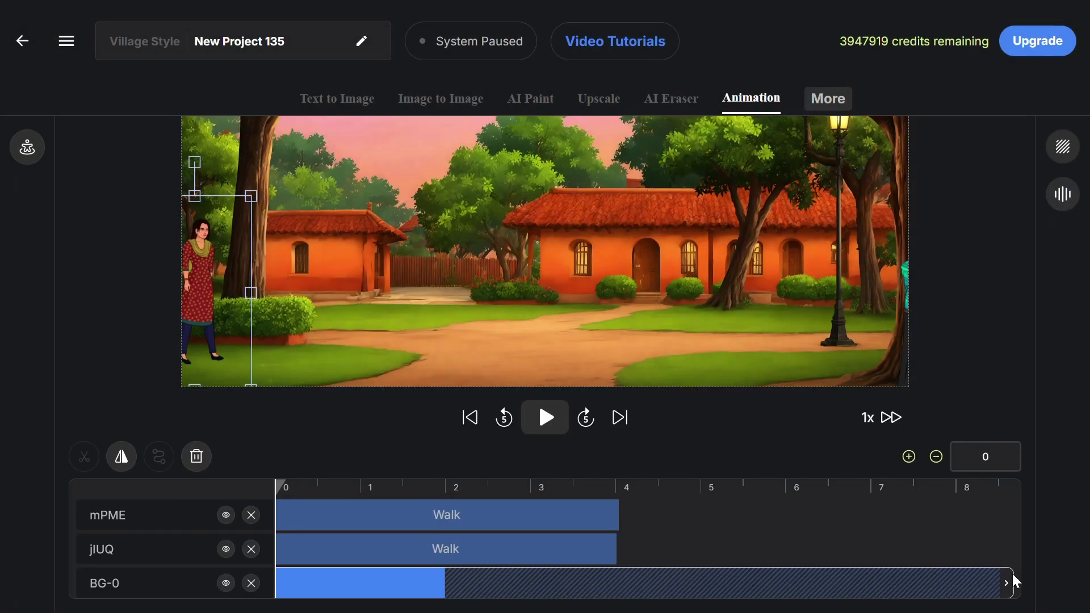
click(582, 510)
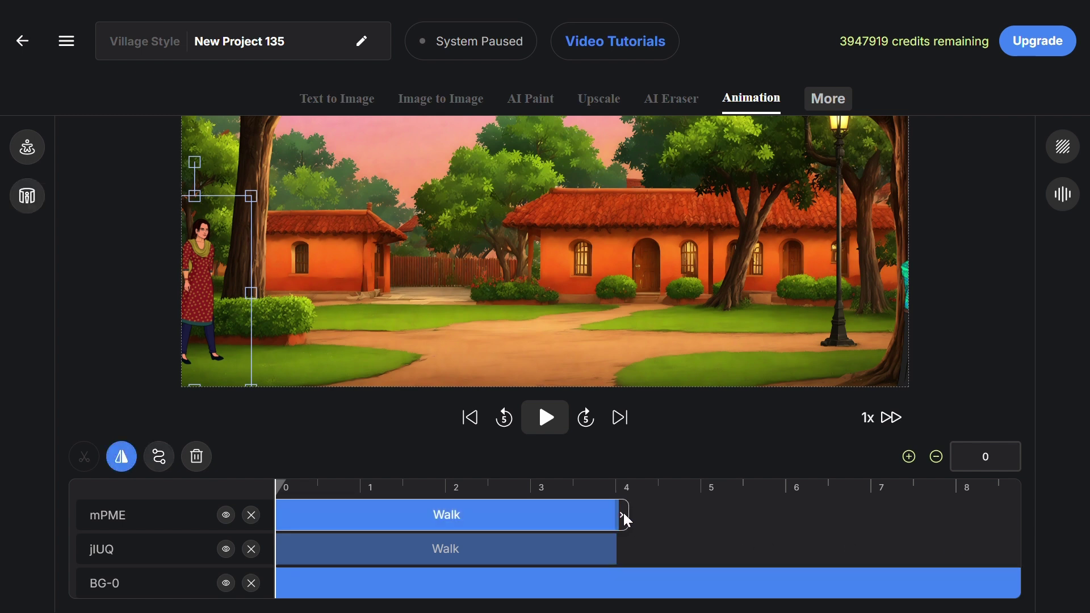
click(408, 548)
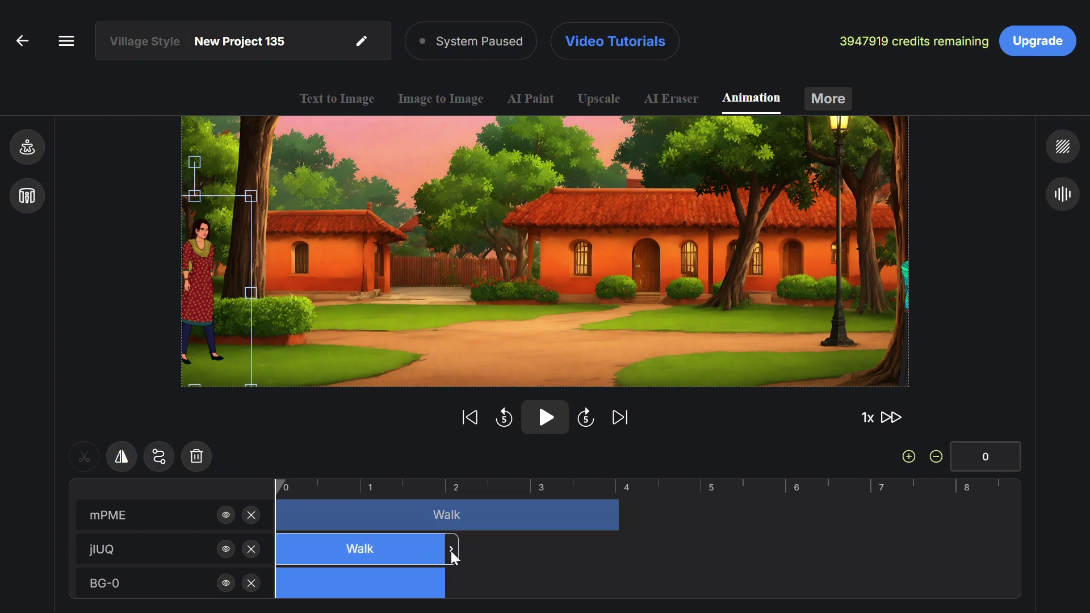
drag(452, 549, 620, 541)
Step: Add the mirrored walking woman at the park's left edge, walking to mid-park
click(26, 145)
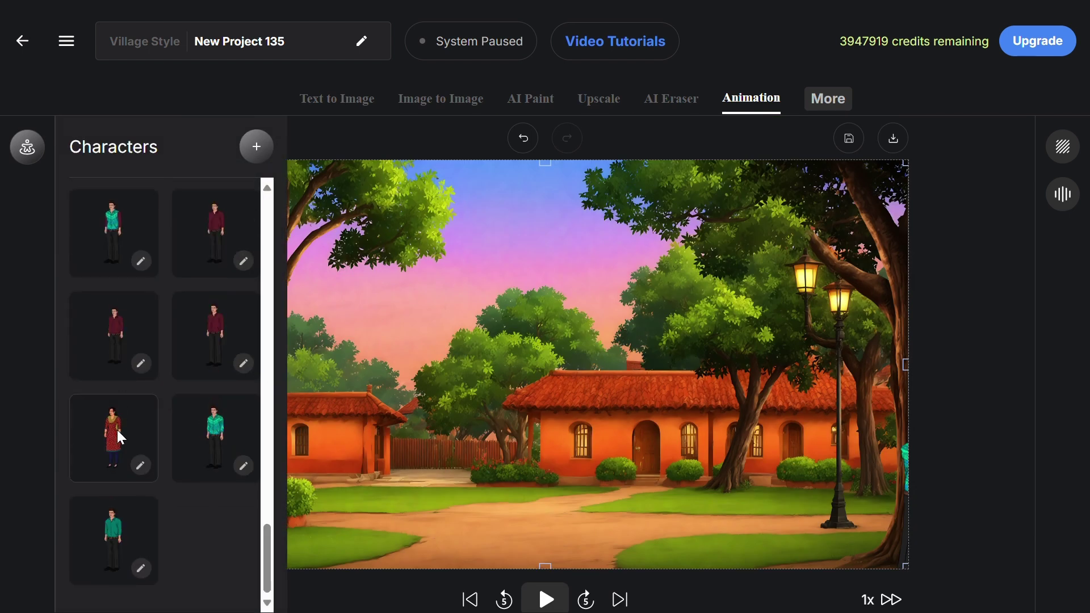
click(117, 430)
scroll(153, 418, down, 10)
drag(186, 439, 372, 447)
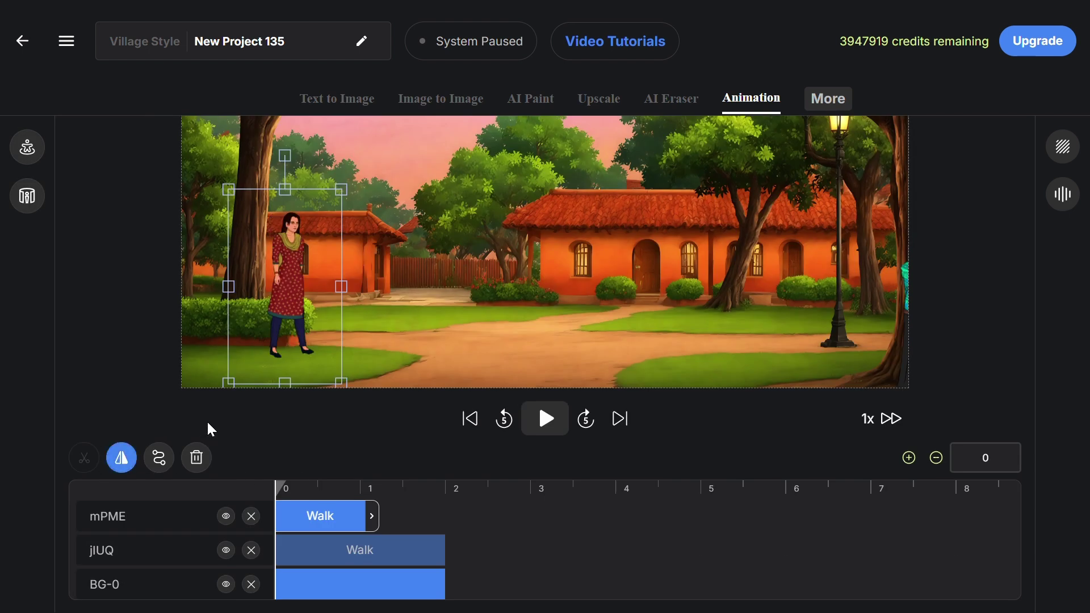
click(118, 458)
mouse_move(208, 420)
mouse_down()
mouse_move(213, 494)
mouse_move(189, 499)
mouse_up()
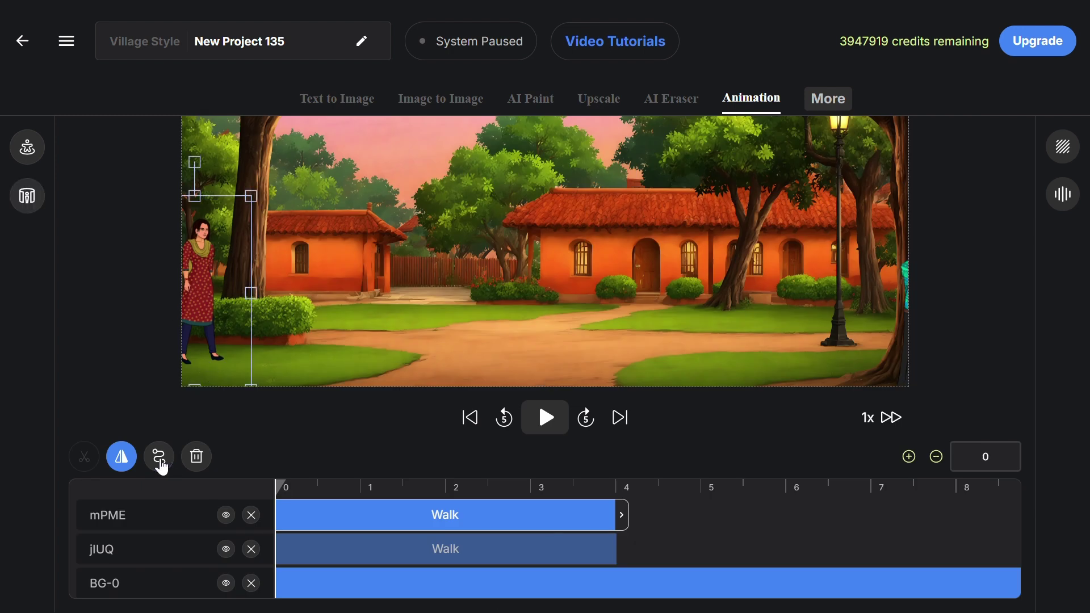
click(159, 460)
drag(523, 329, 498, 315)
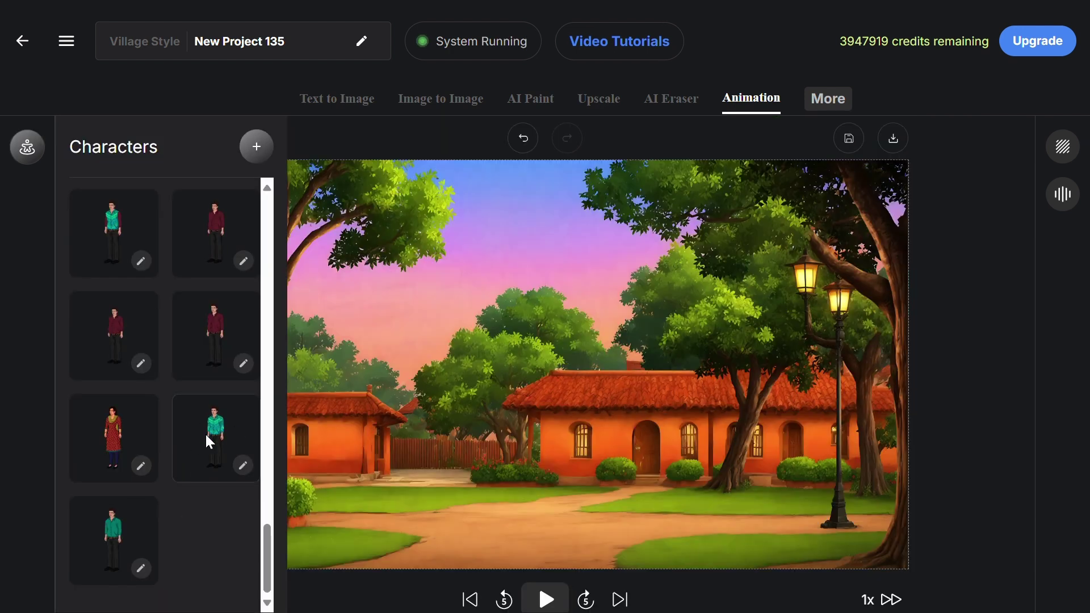
Step: Add the walking teal-shirted man on the right side, moved left into the park
click(243, 465)
scroll(140, 438, down, 10)
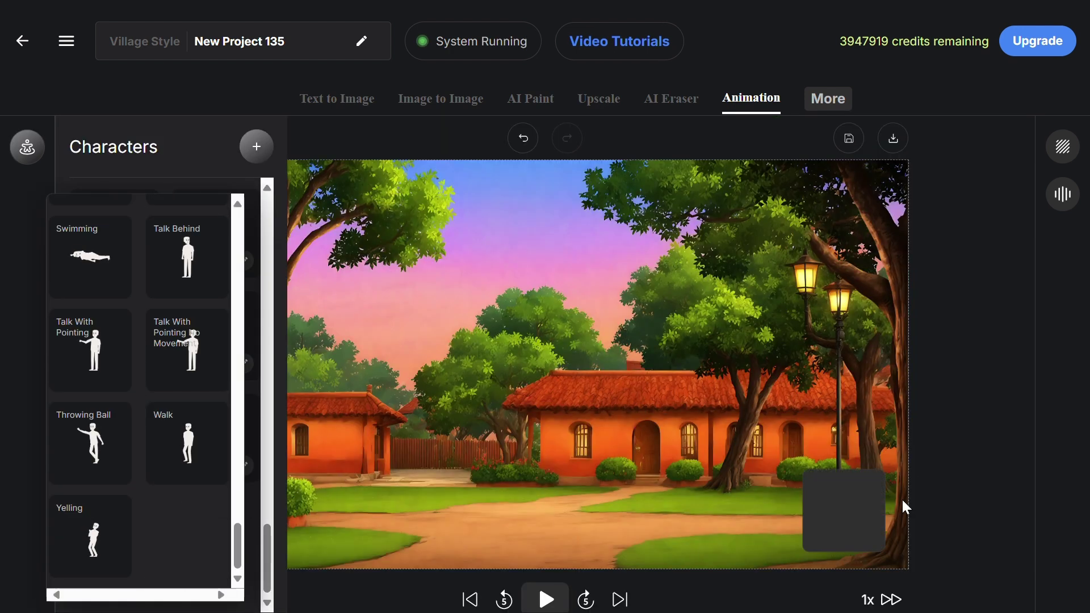
drag(188, 442, 933, 494)
drag(882, 455, 847, 436)
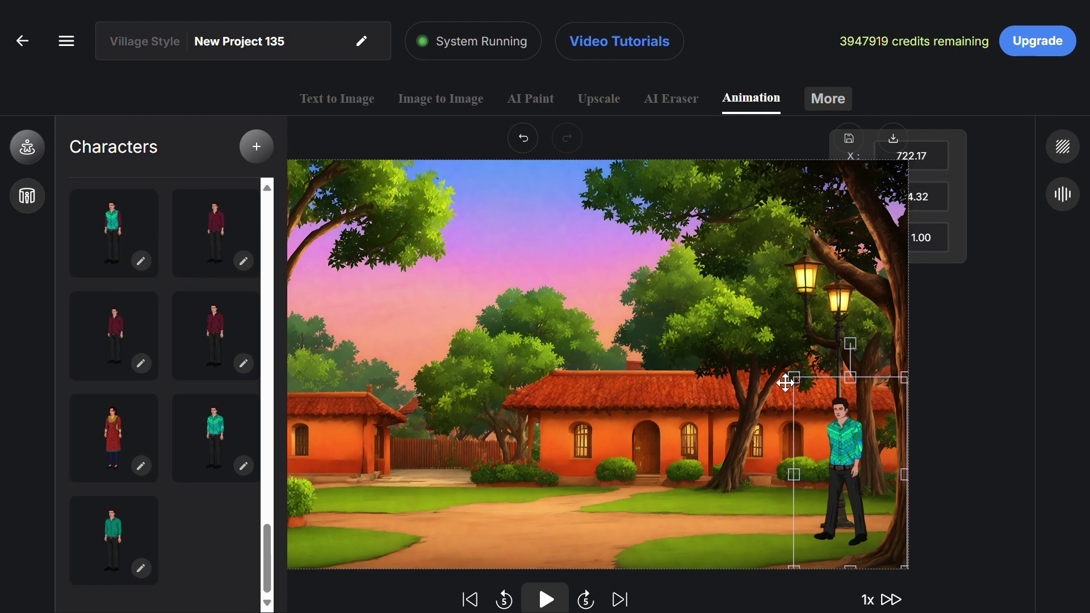
drag(843, 478, 818, 503)
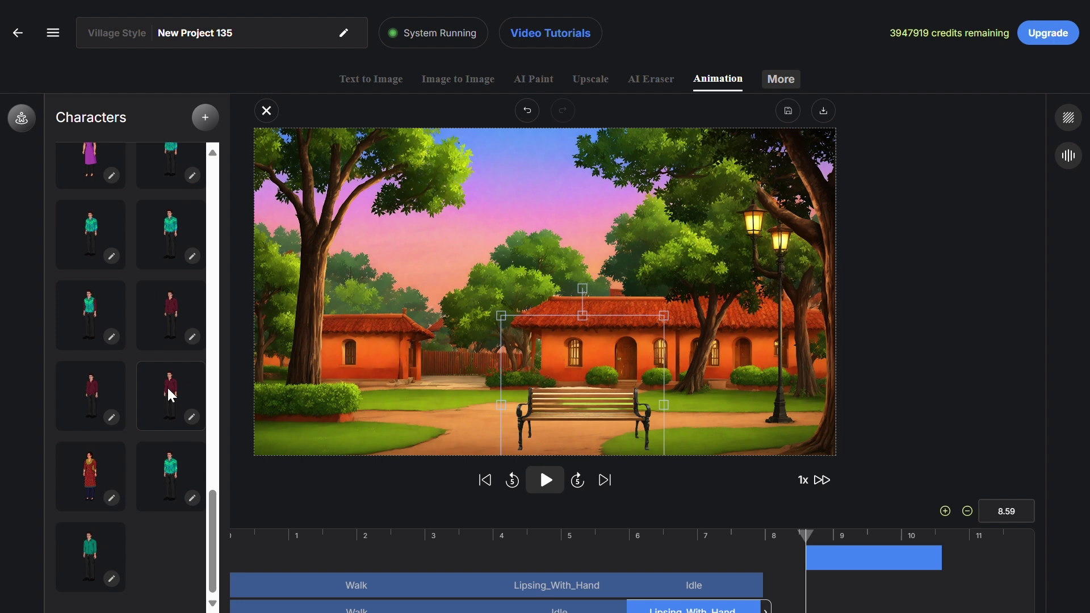
Step: Seat the maroon-shirt man on the bench and give the woman Speaking Enabled with a Happy expression
click(169, 394)
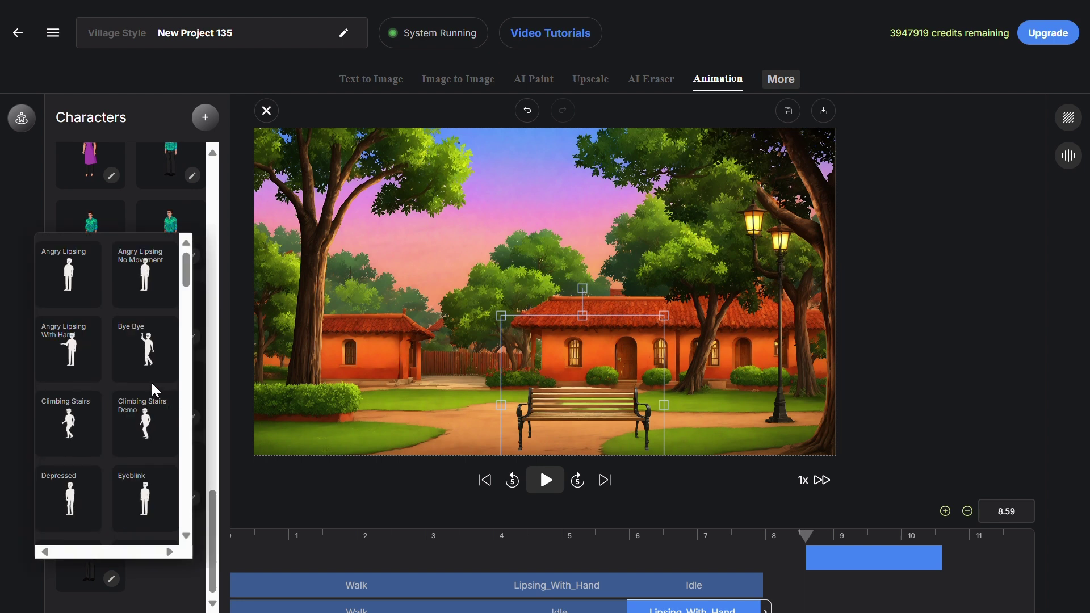
scroll(149, 383, down, 5)
drag(69, 472, 591, 395)
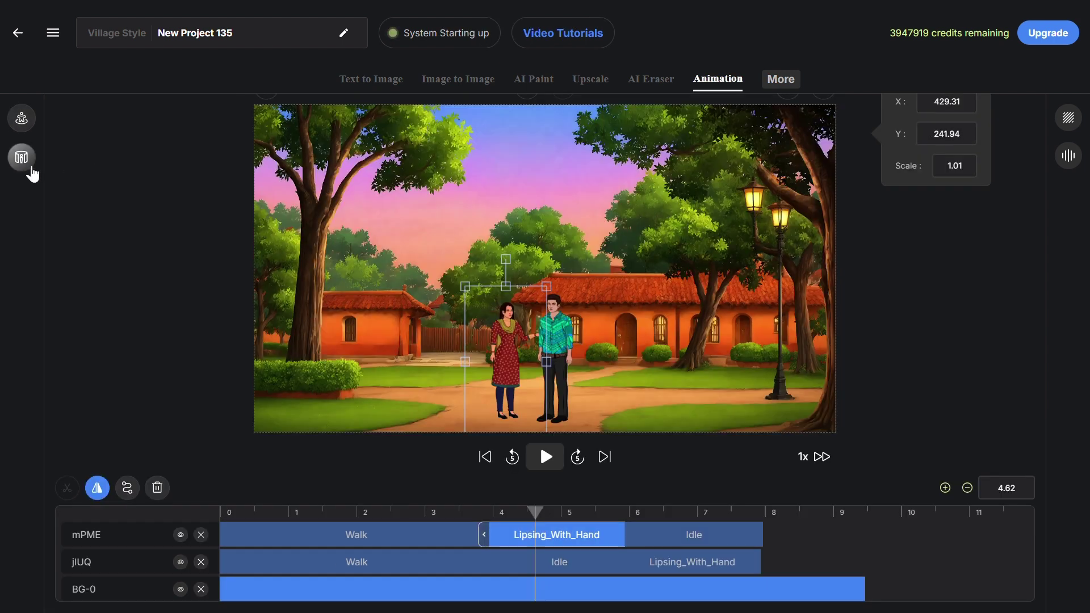
click(29, 166)
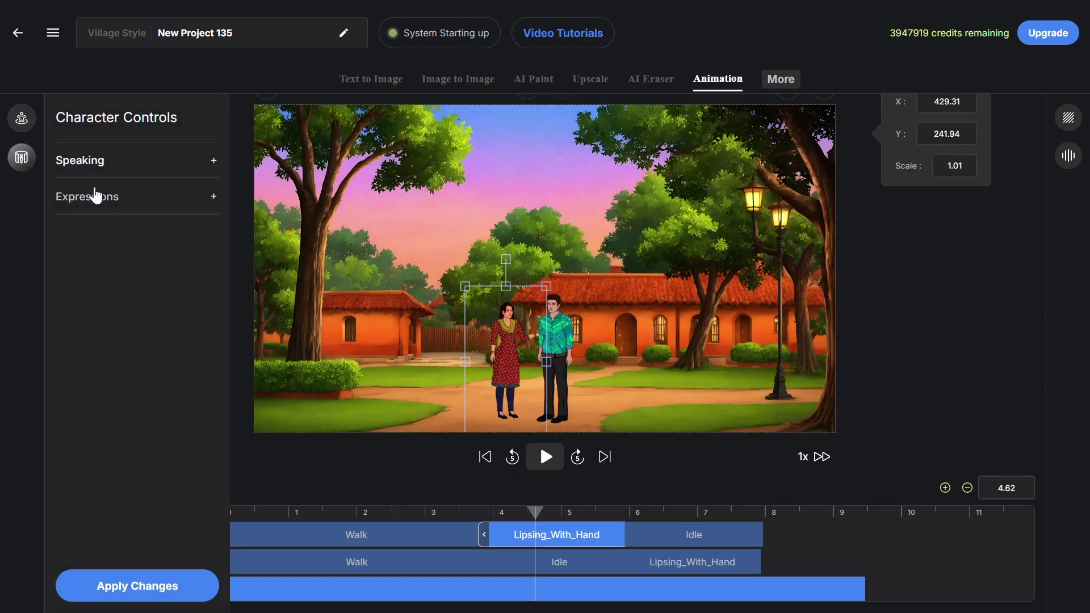
click(106, 171)
click(106, 225)
click(103, 294)
click(186, 365)
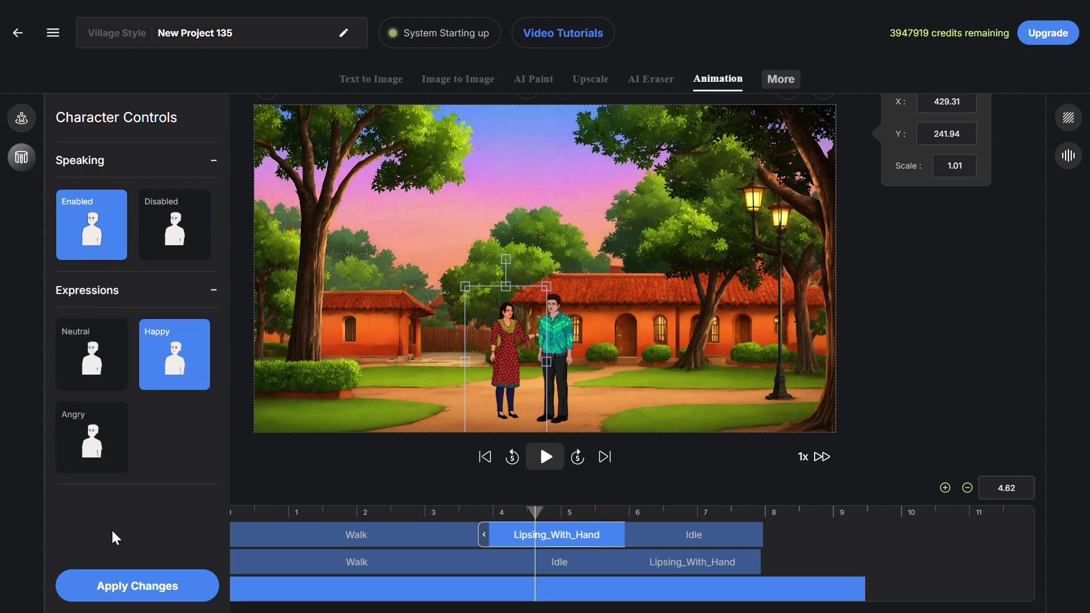
click(132, 585)
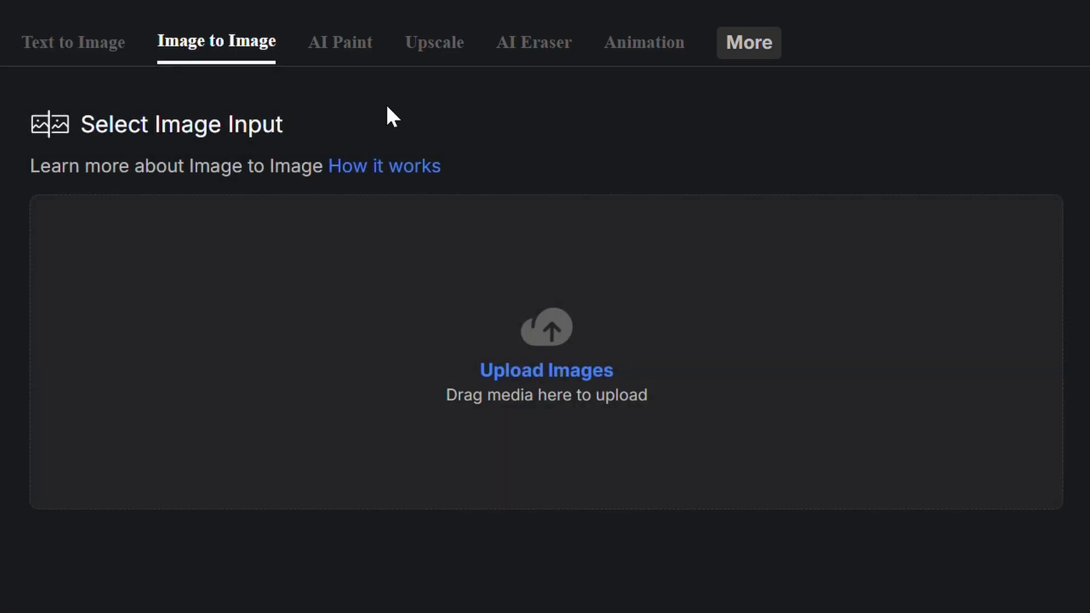
Step: Browse the Image to Image and other AI tool tabs, then open the extra tools menu
click(435, 43)
click(534, 42)
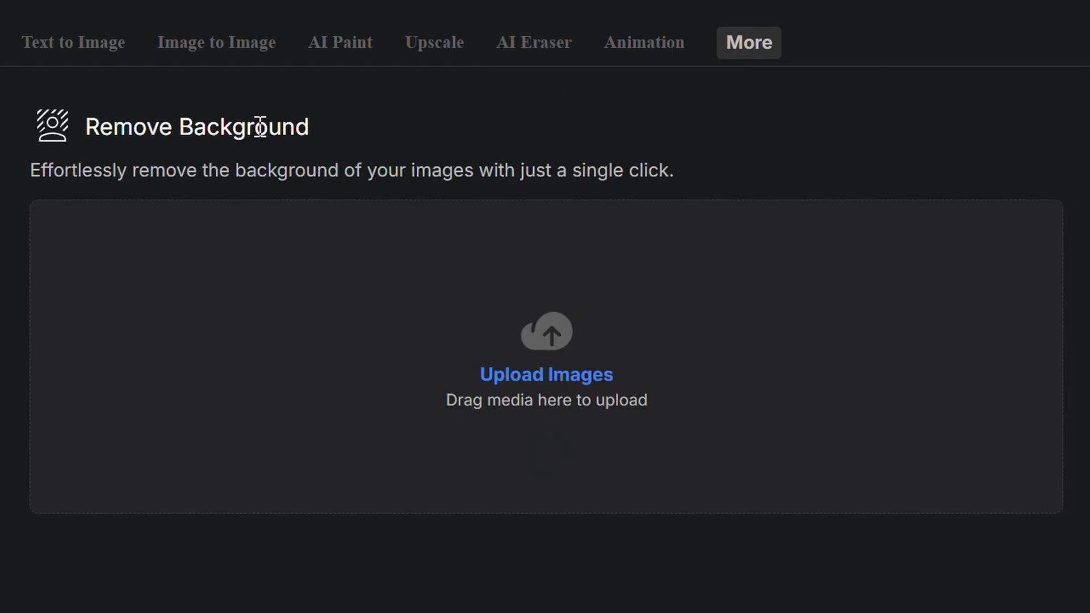
click(644, 43)
click(814, 96)
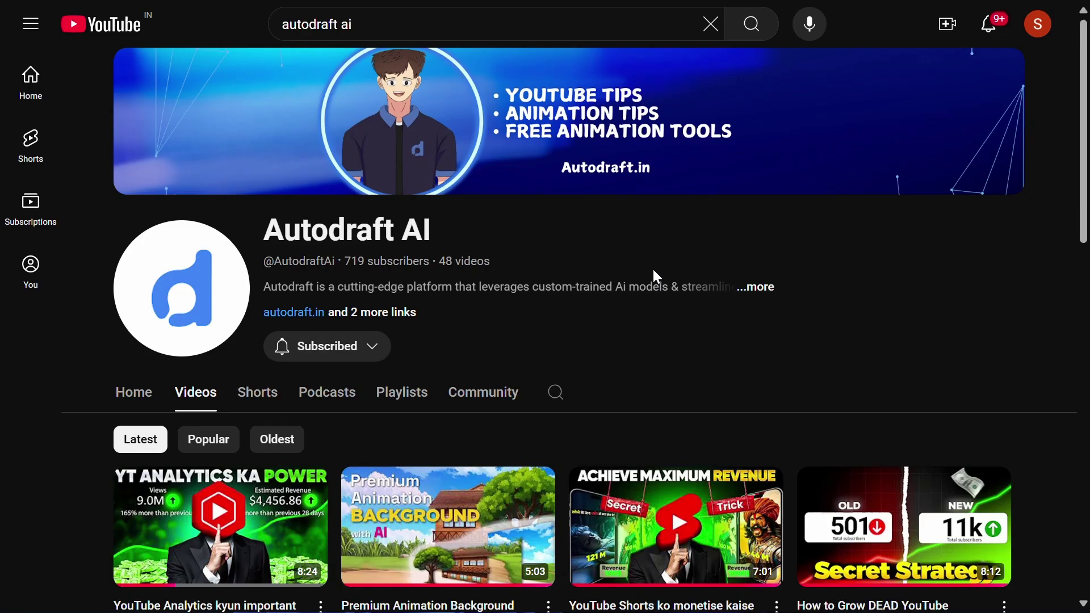
scroll(652, 268, down, 5)
scroll(652, 267, down, 5)
scroll(654, 270, down, 3)
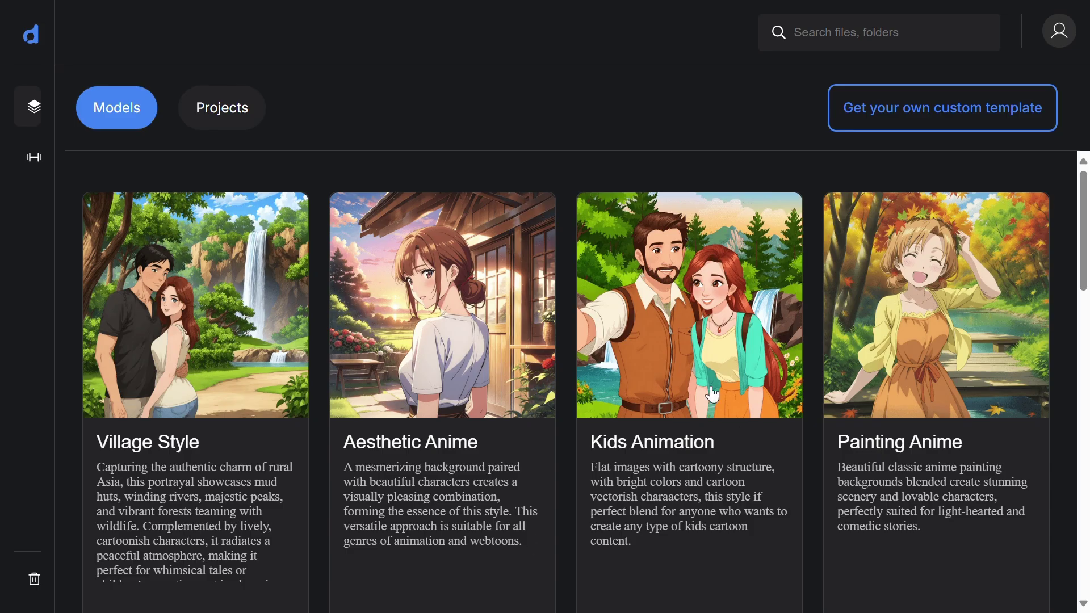
scroll(712, 392, down, 3)
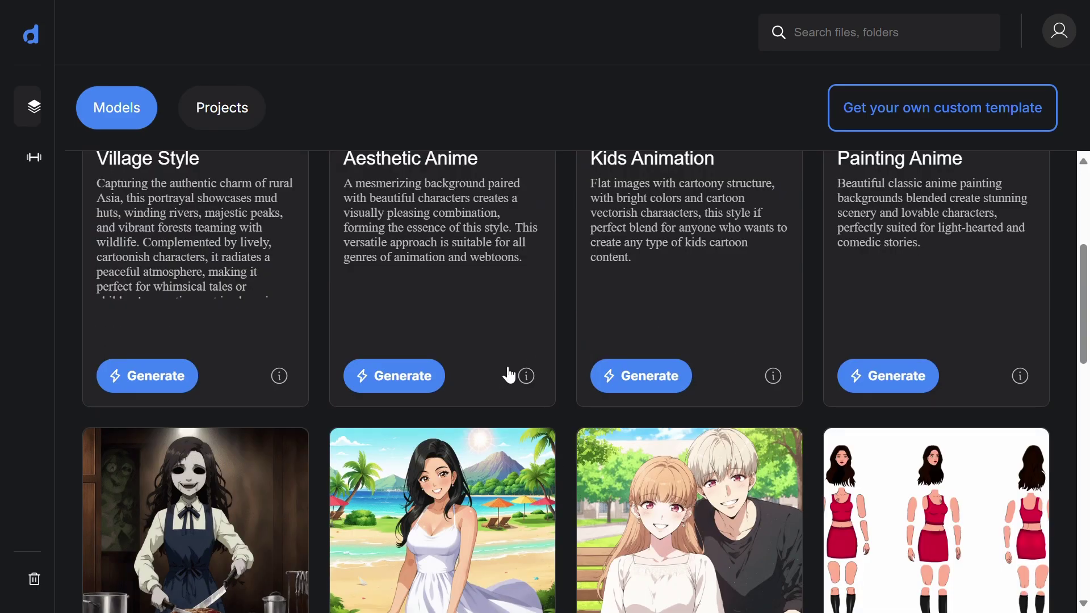
scroll(720, 371, down, 3)
scroll(720, 372, up, 1)
scroll(183, 245, up, 2)
scroll(182, 244, up, 3)
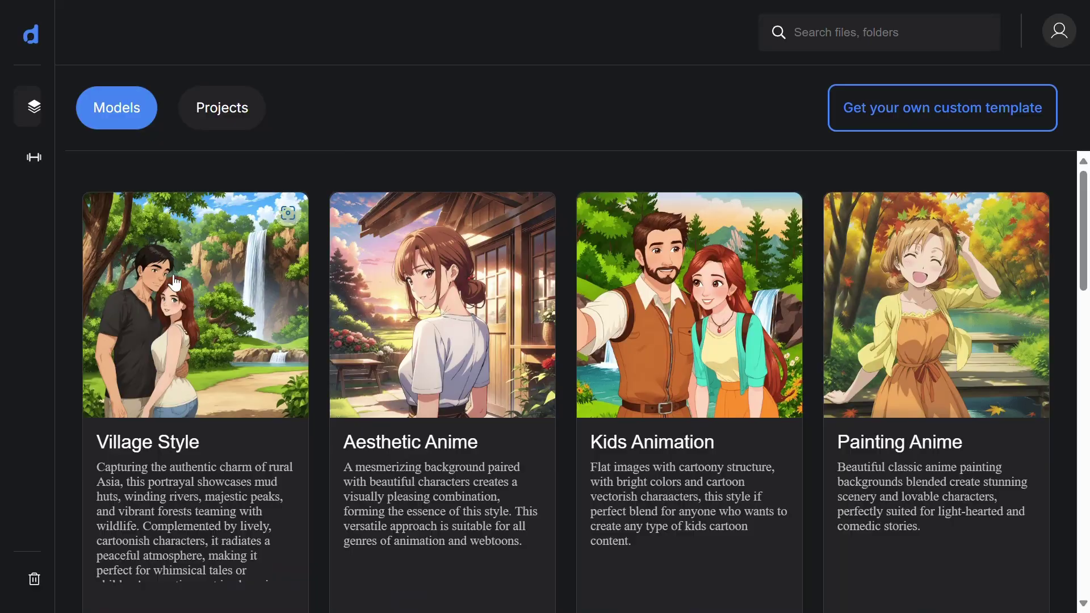